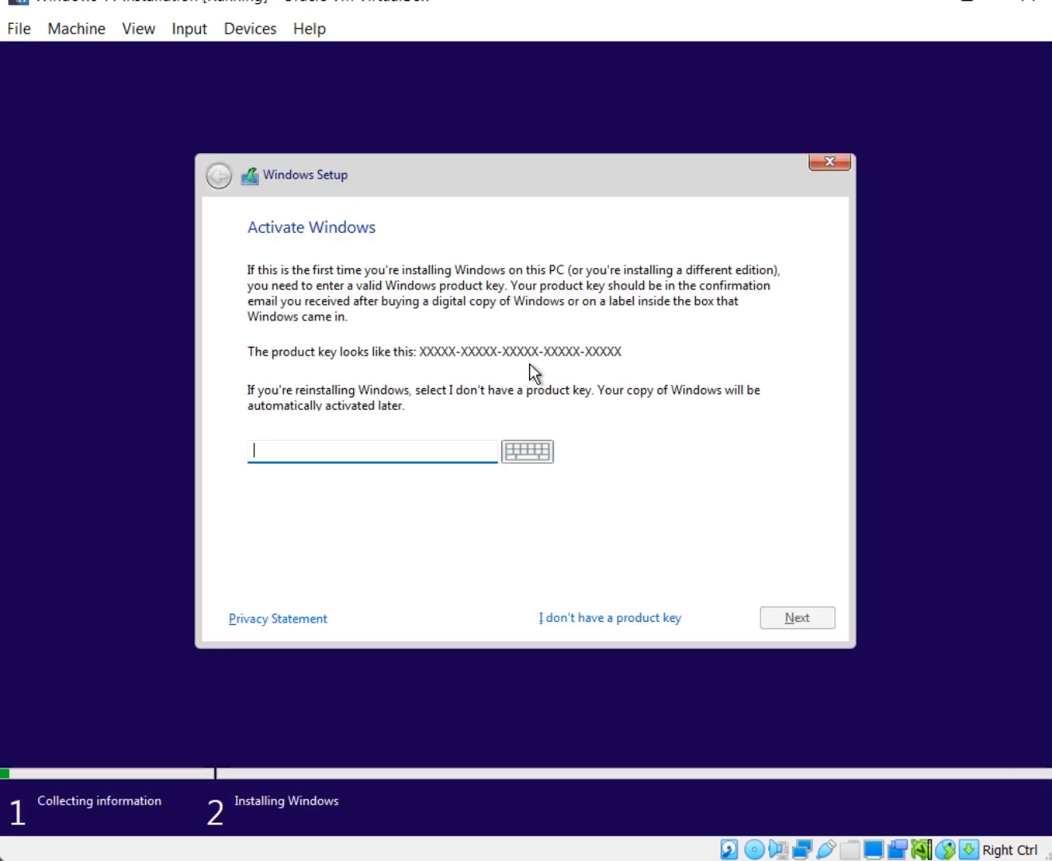
Continue without a product key and try to proceed with installing Windows 11 Pro.
left_click(652, 617)
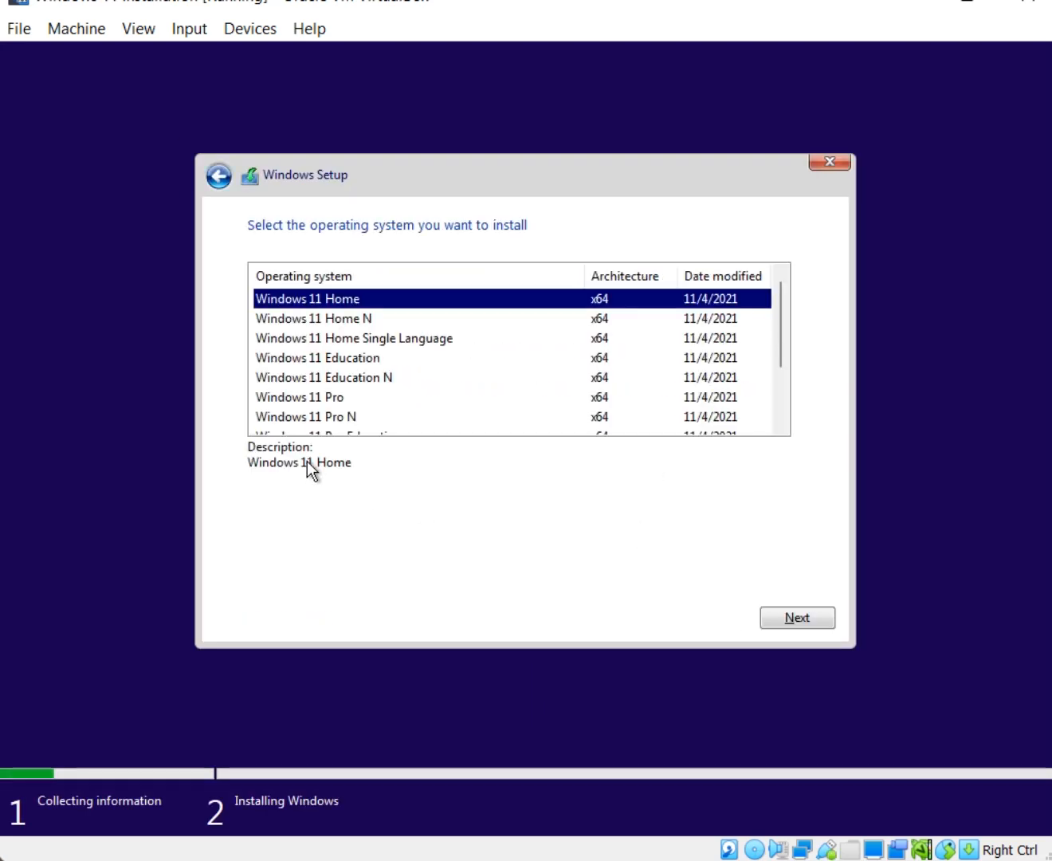
left_click(323, 399)
left_click(778, 618)
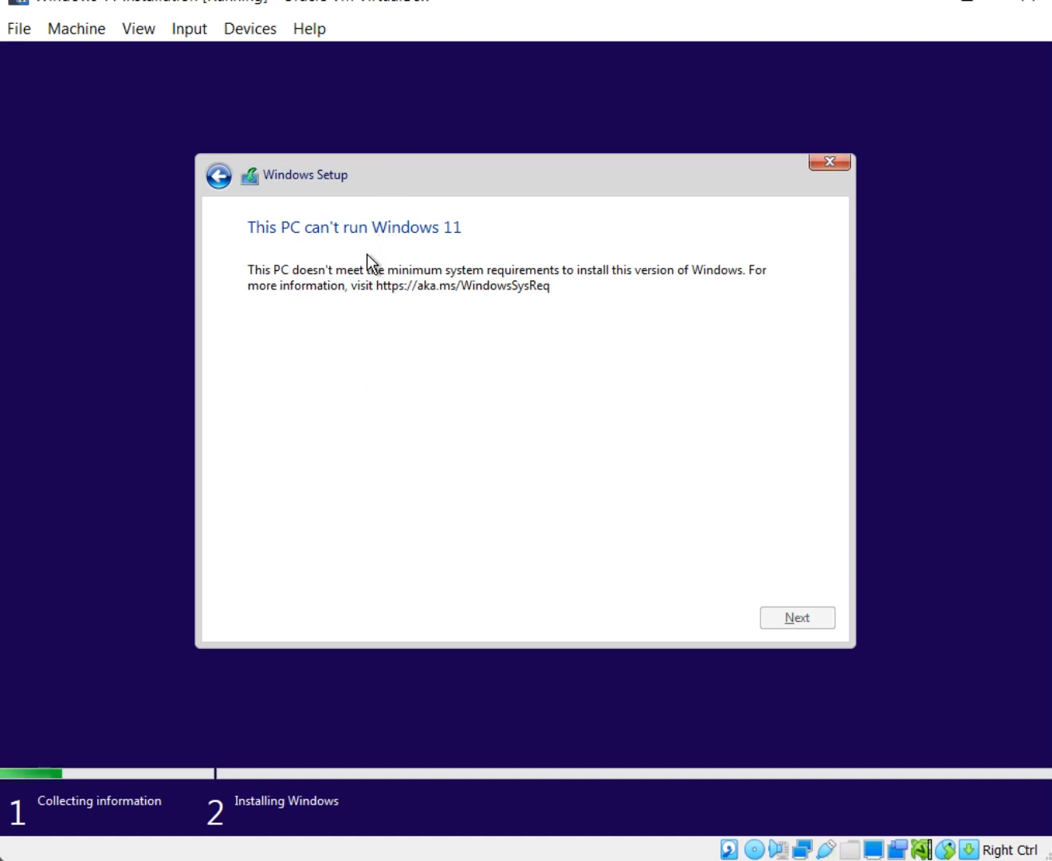
Power off the Windows 11 Installation virtual machine and start it again.
left_click(1019, 17)
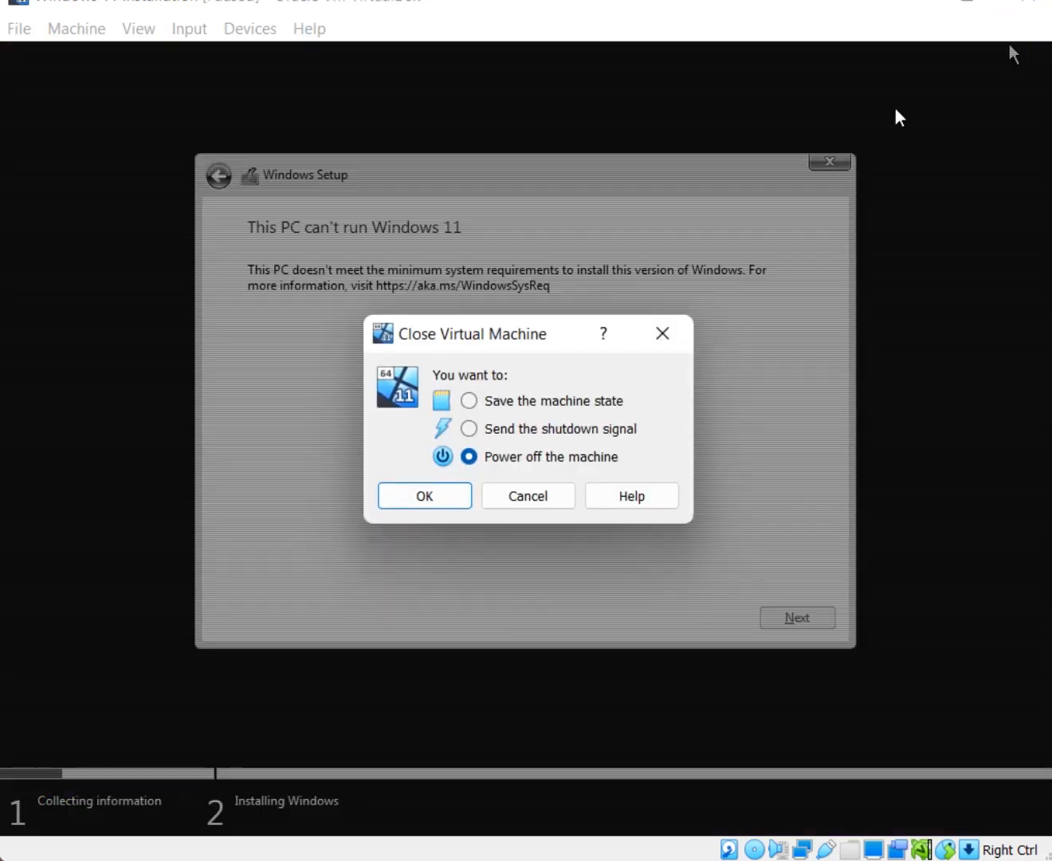
left_click(425, 495)
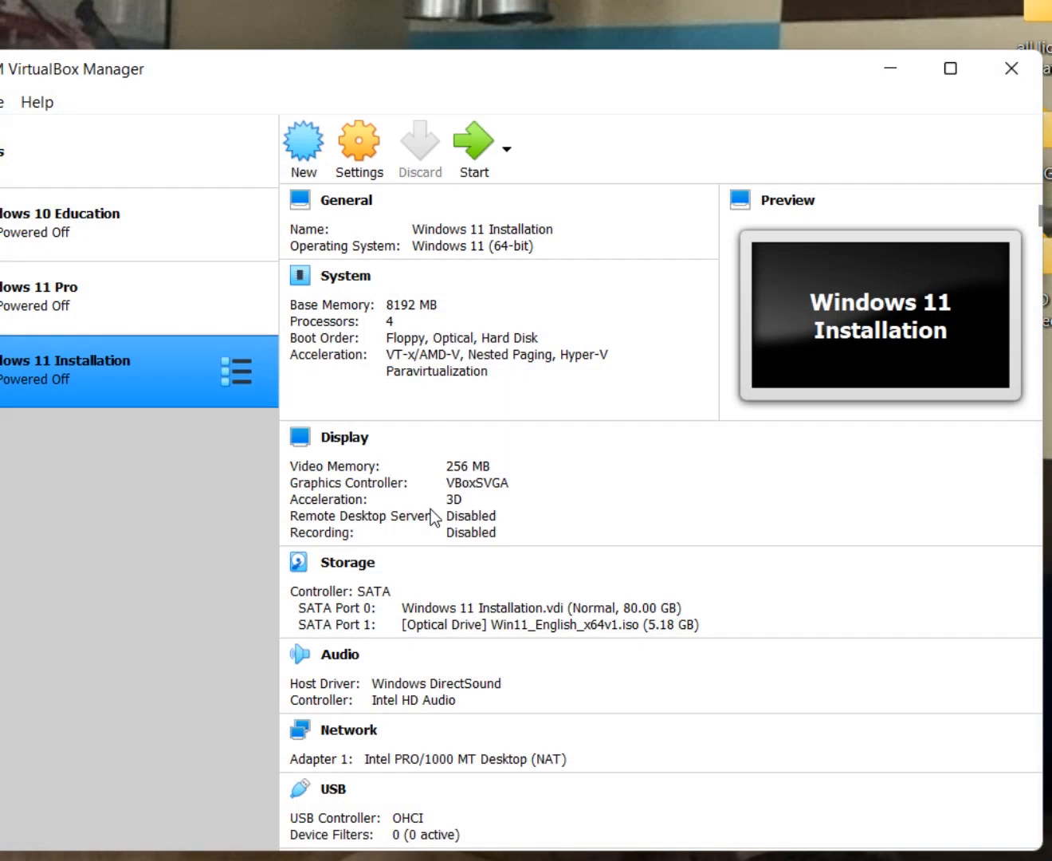
left_click(479, 169)
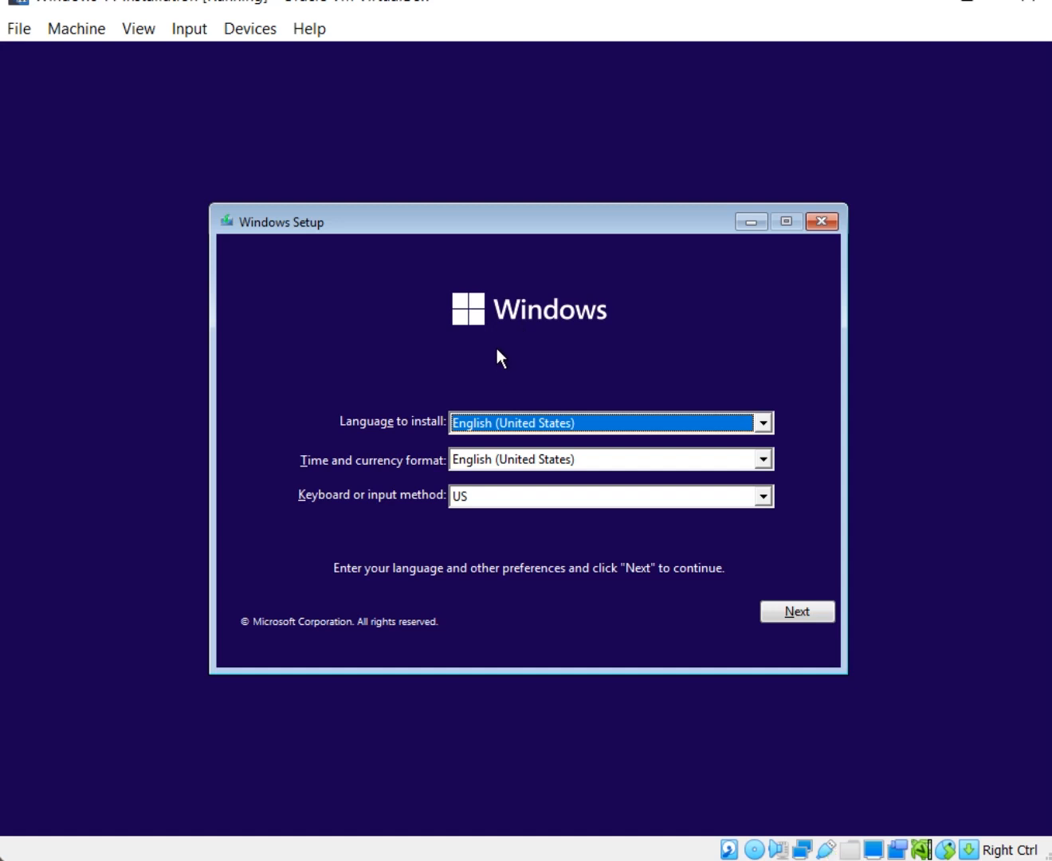
Open a command prompt over the Windows Setup language screen and run regedit to launch the Registry Editor.
key("shift+F10")
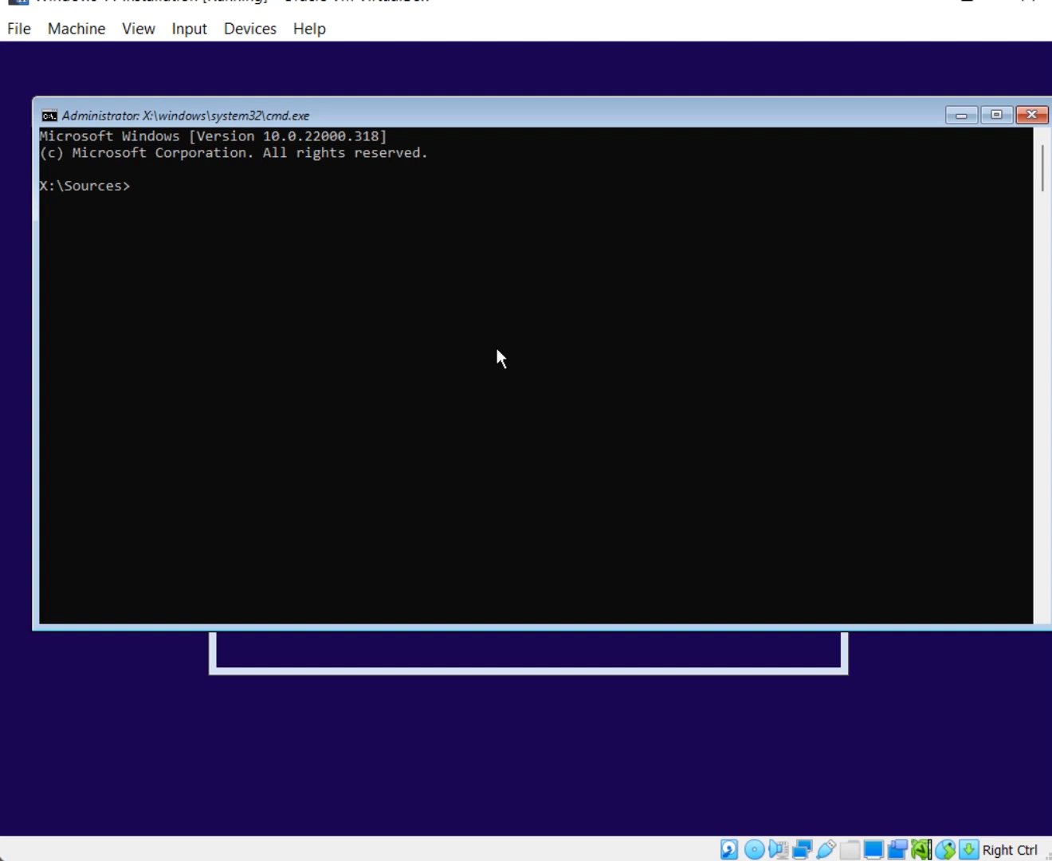
type("regedit")
key("Return")
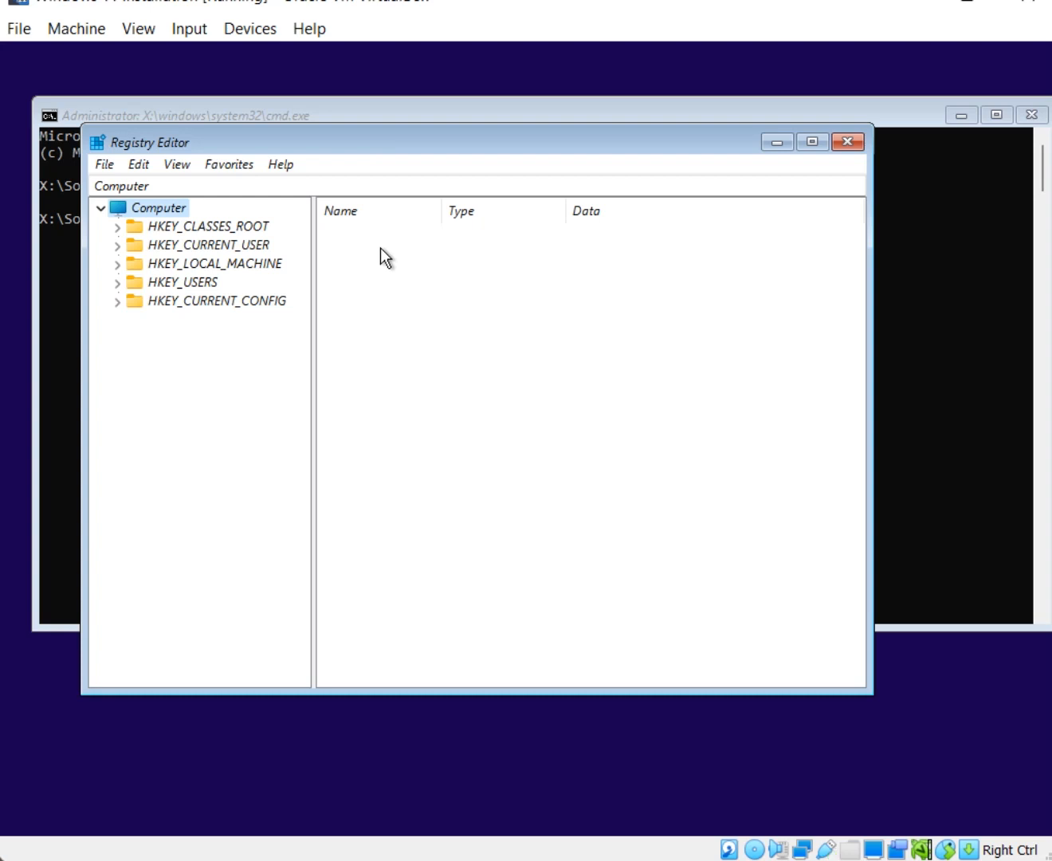
Create a new key named LabConfig under HKEY_LOCAL_MACHINE\SYSTEM\Setup.
left_click(203, 266)
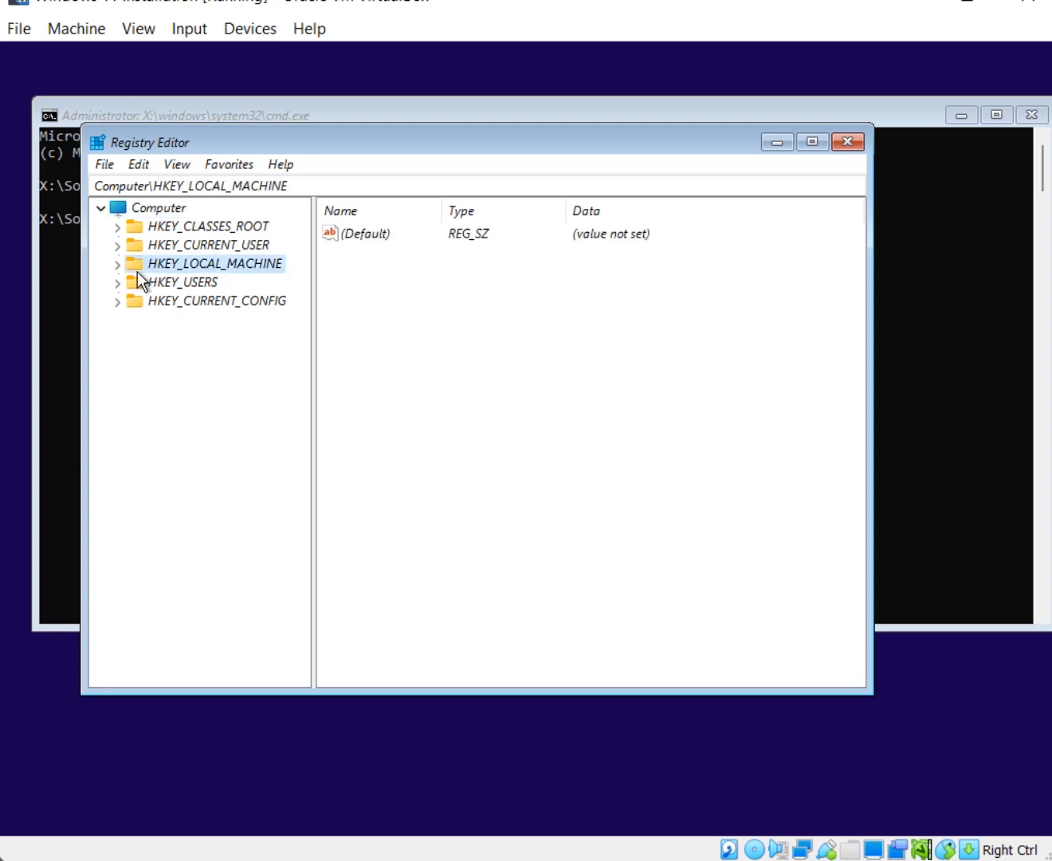
left_click(119, 263)
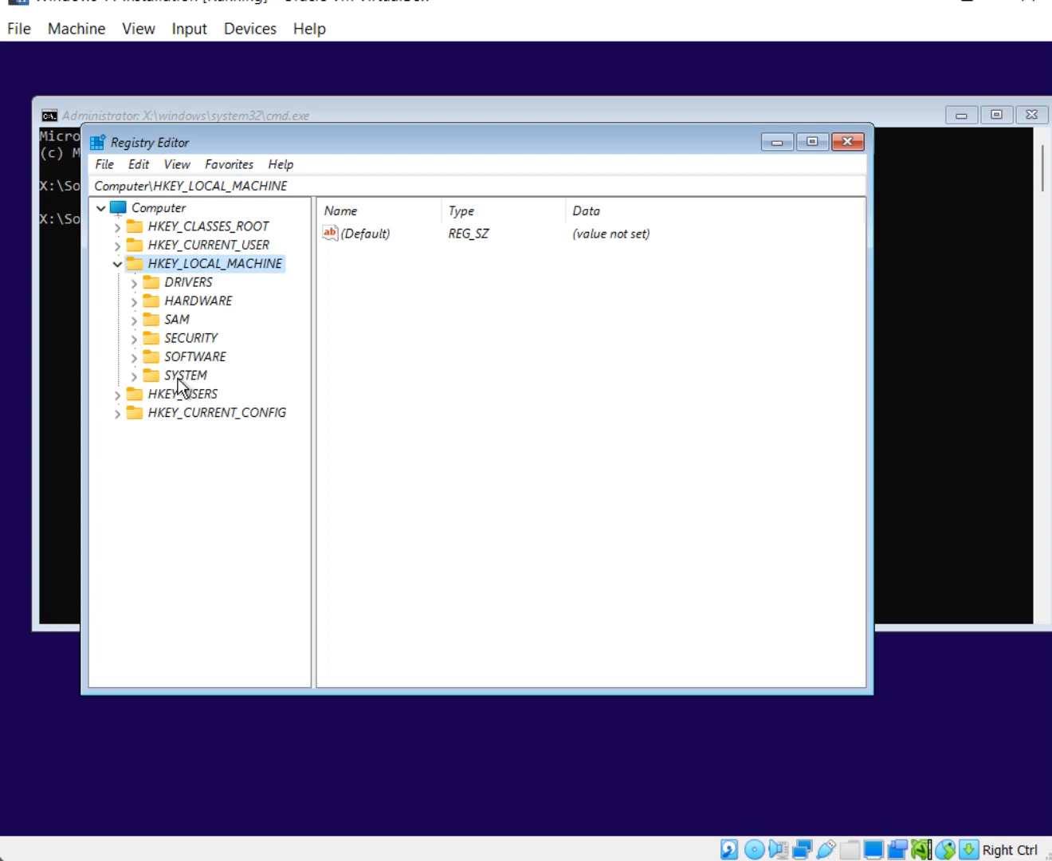
left_click(135, 375)
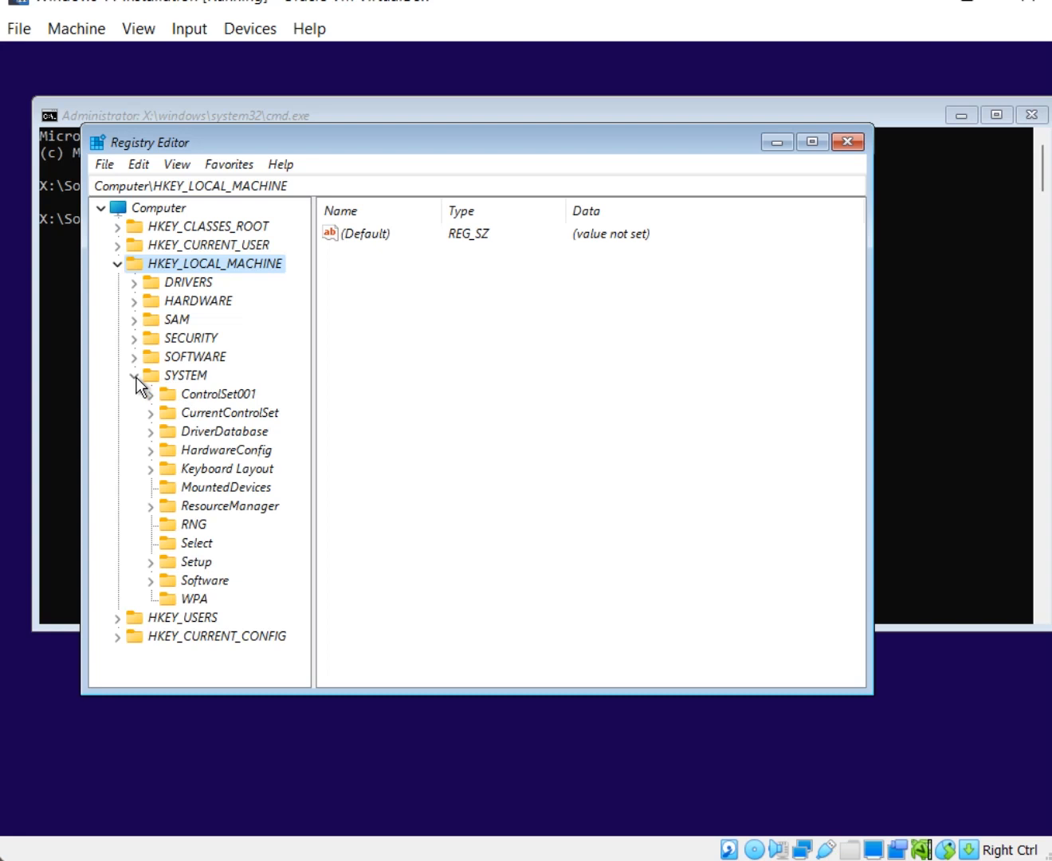
left_click(187, 560)
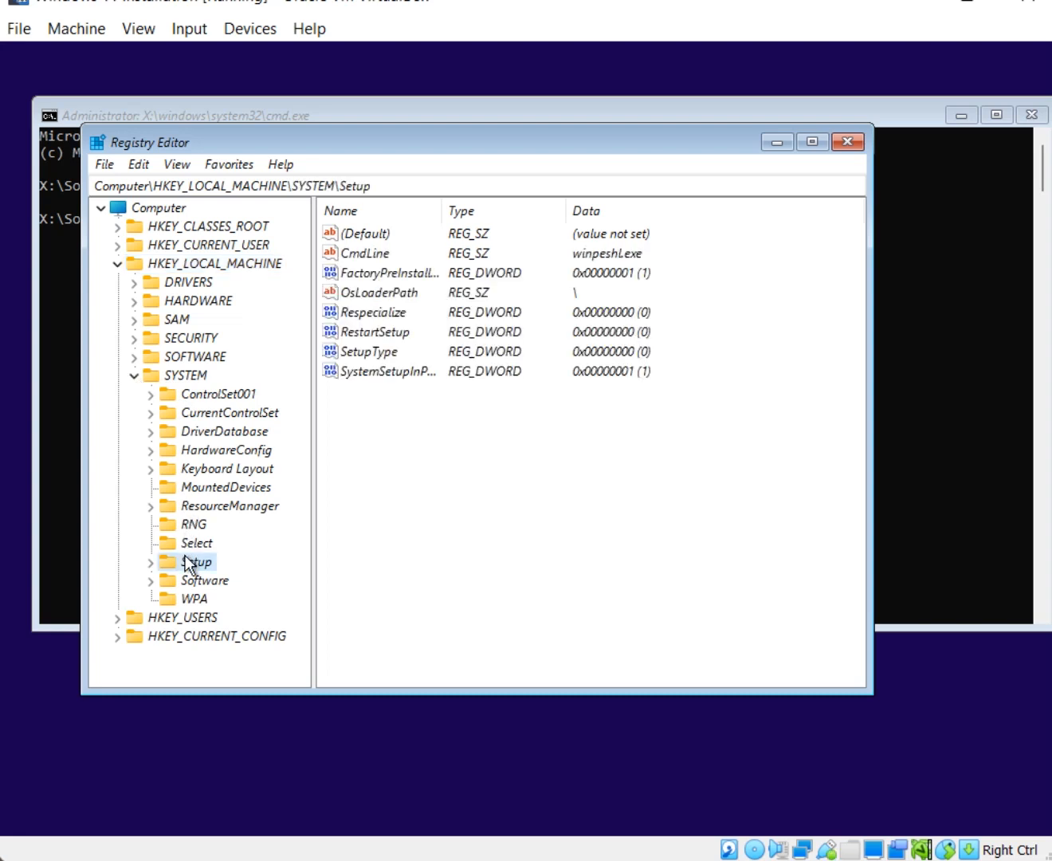
right_click(189, 563)
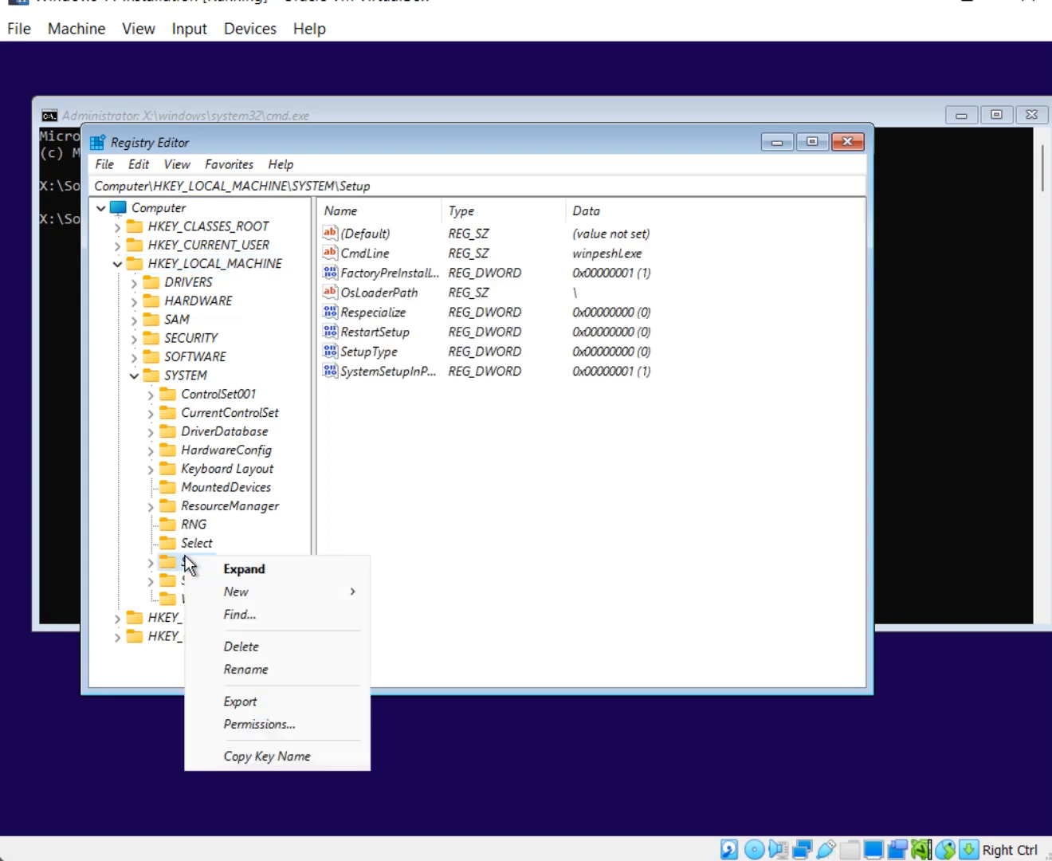
mouse_move(276, 592)
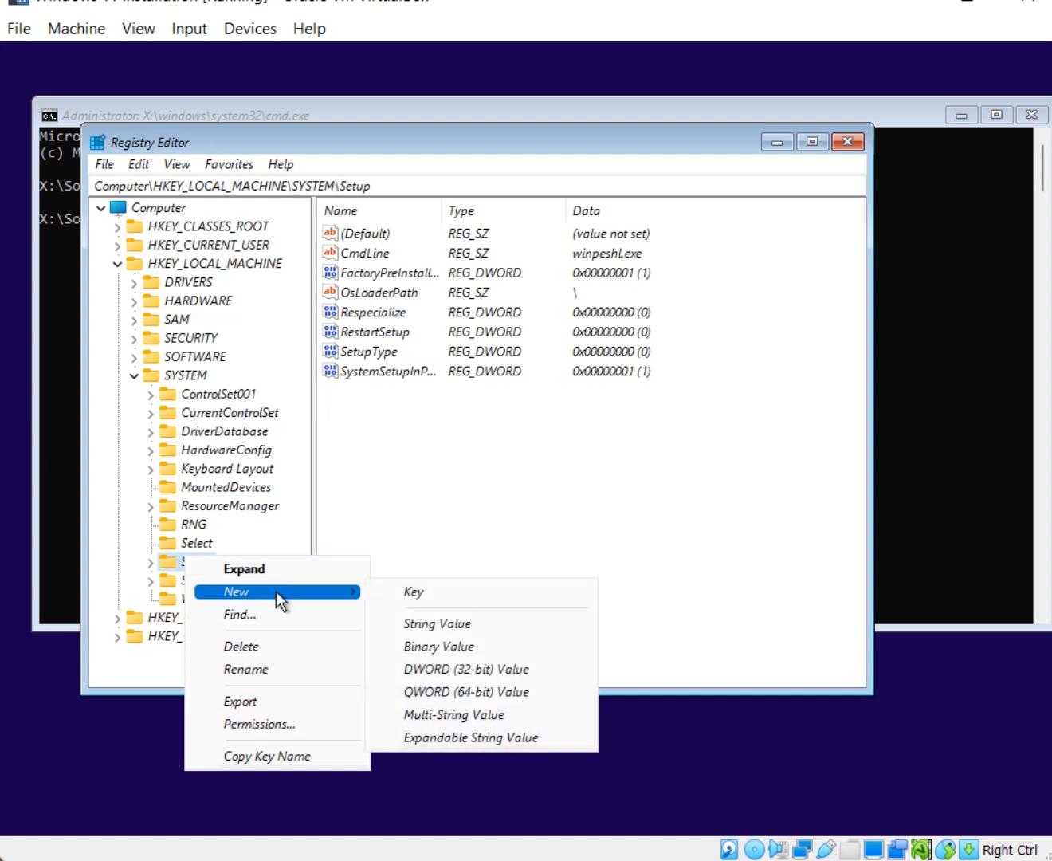
left_click(418, 593)
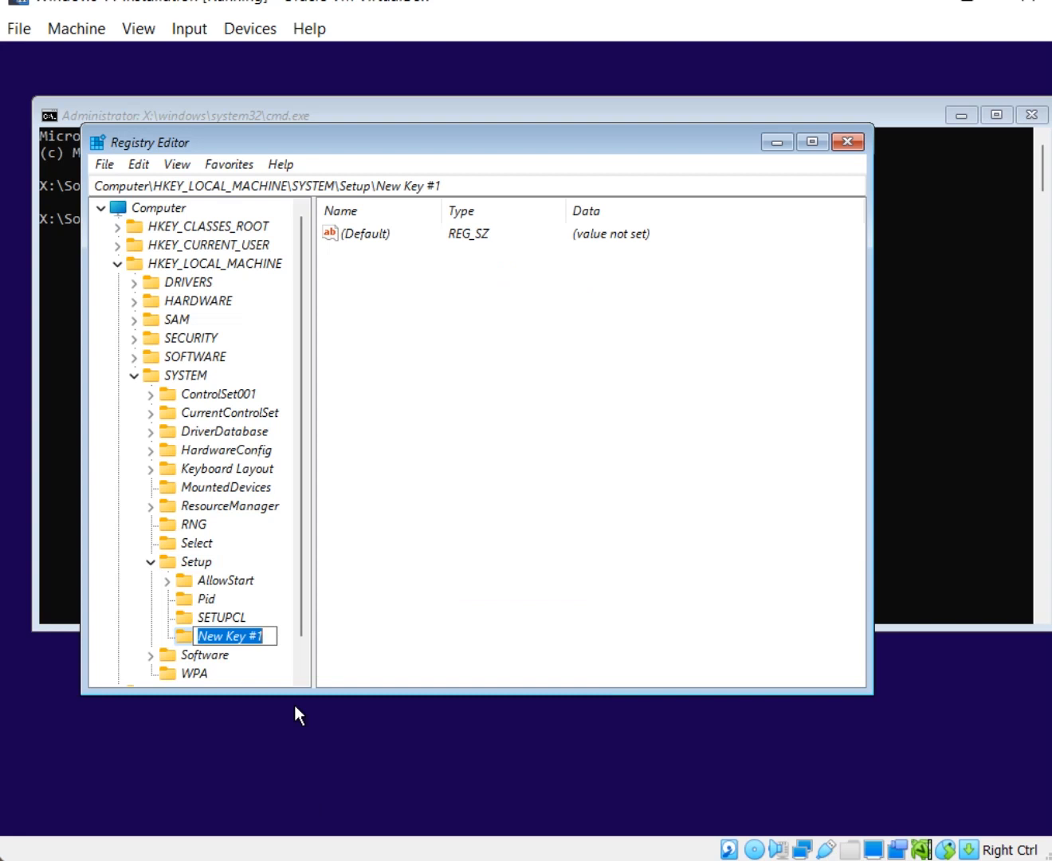
type("LabC")
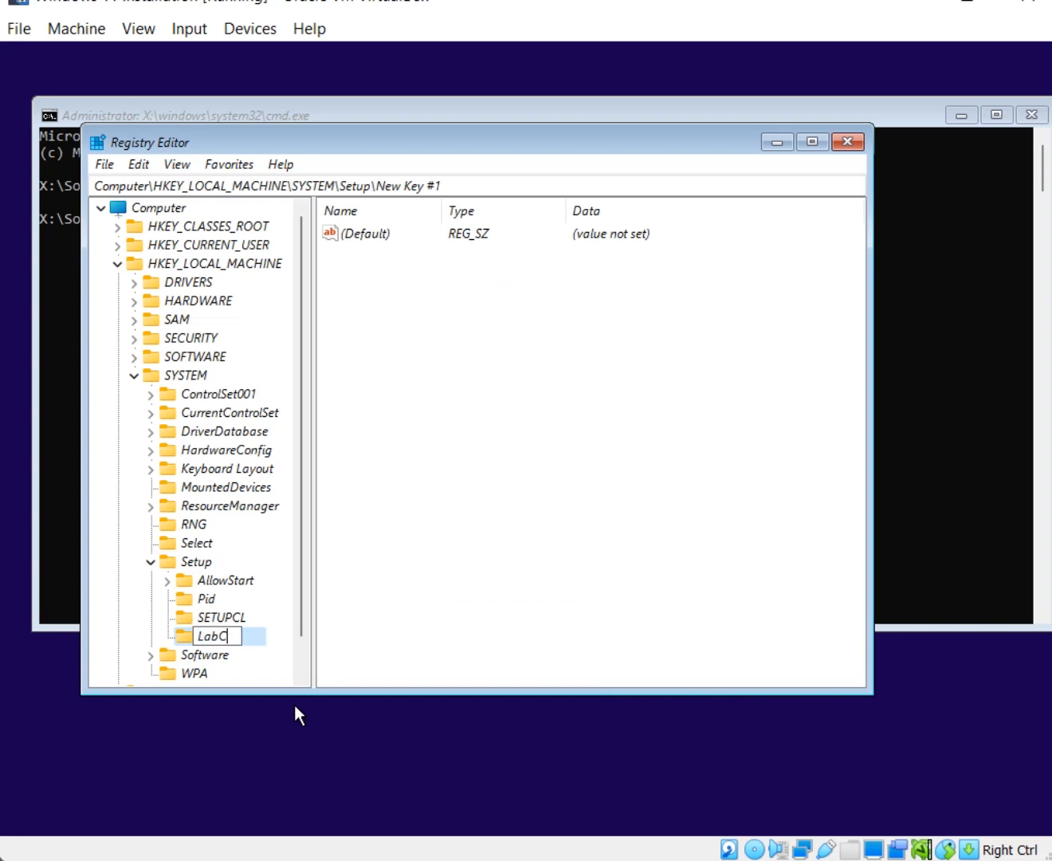
type("onfig")
key("Return")
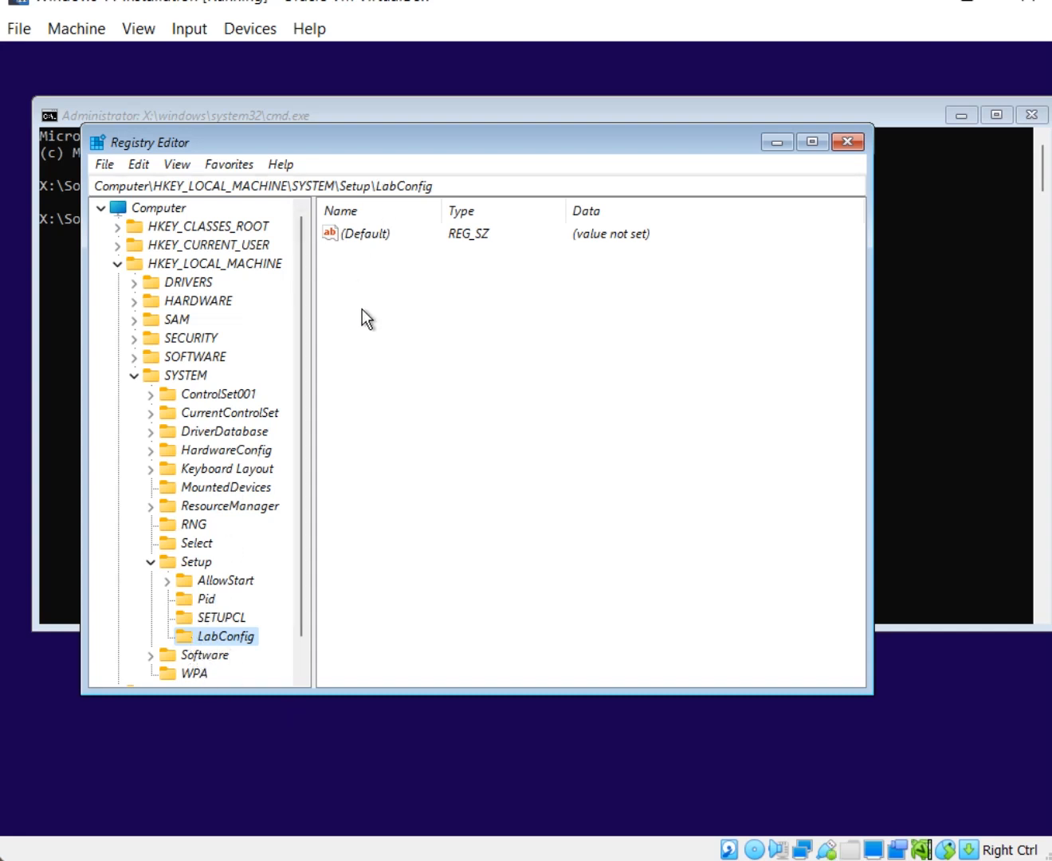
Create a DWORD (32-bit) value named BypassTPMCheck in the LabConfig key.
right_click(521, 379)
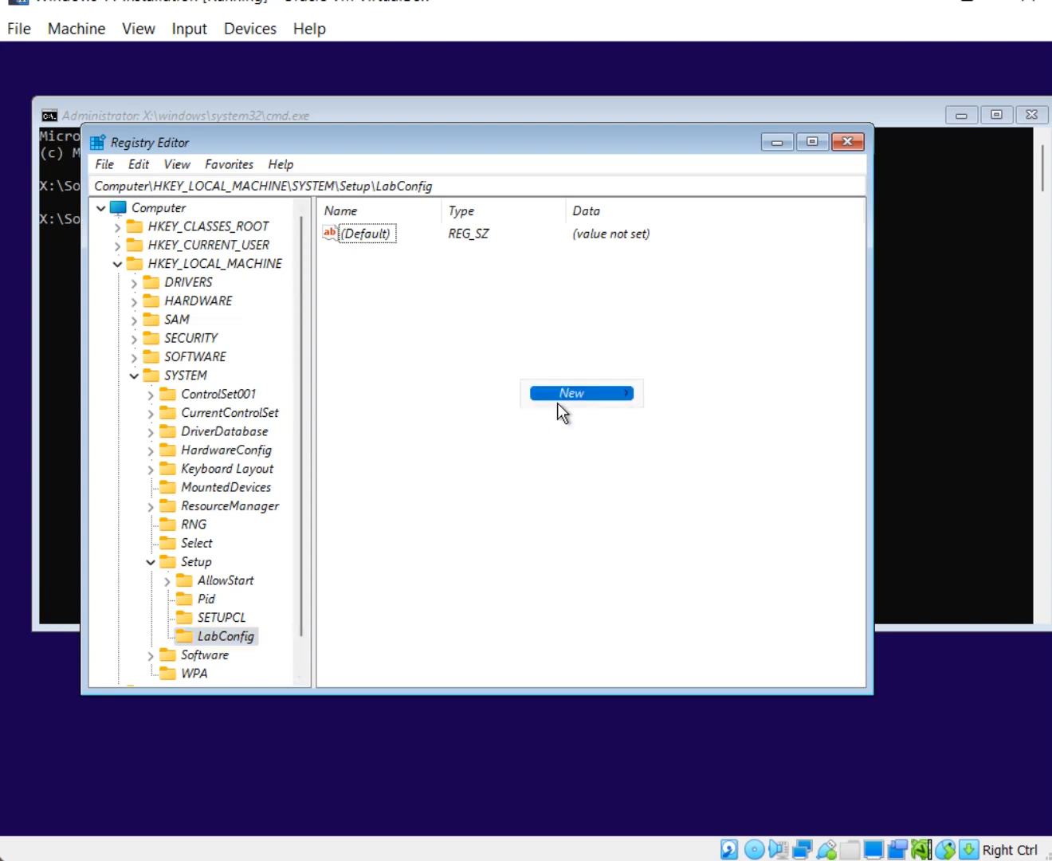
mouse_move(557, 402)
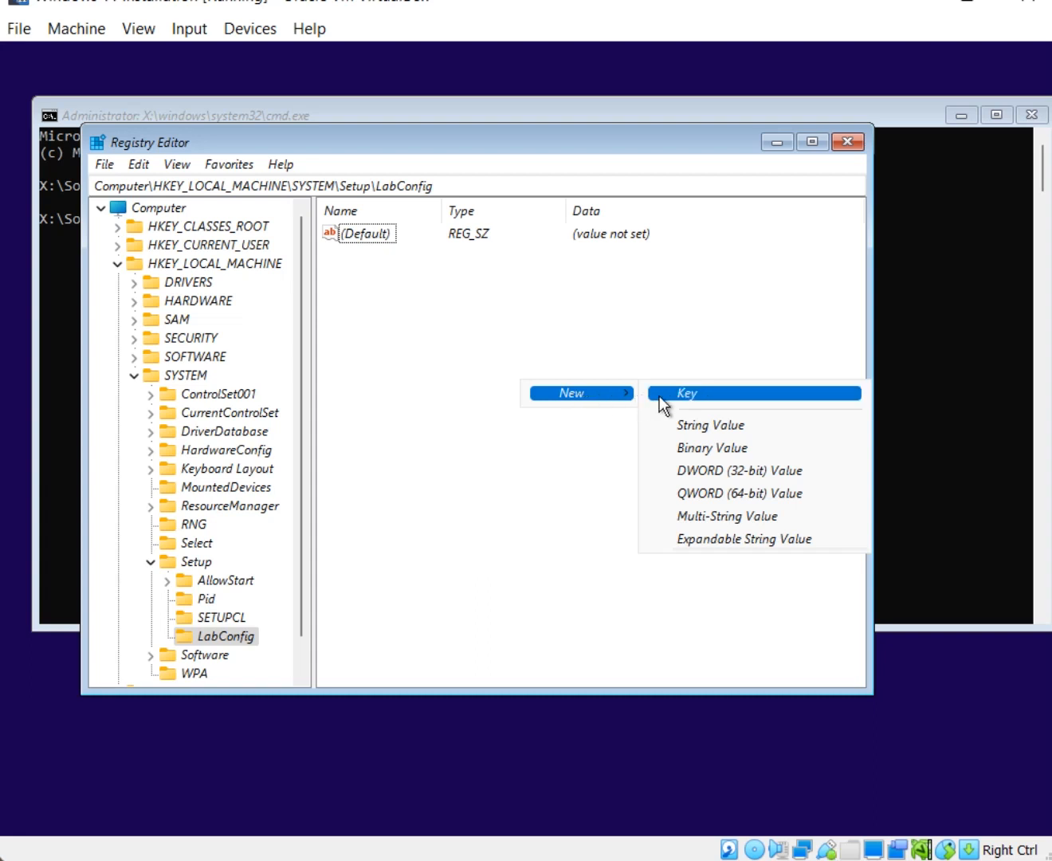
left_click(713, 470)
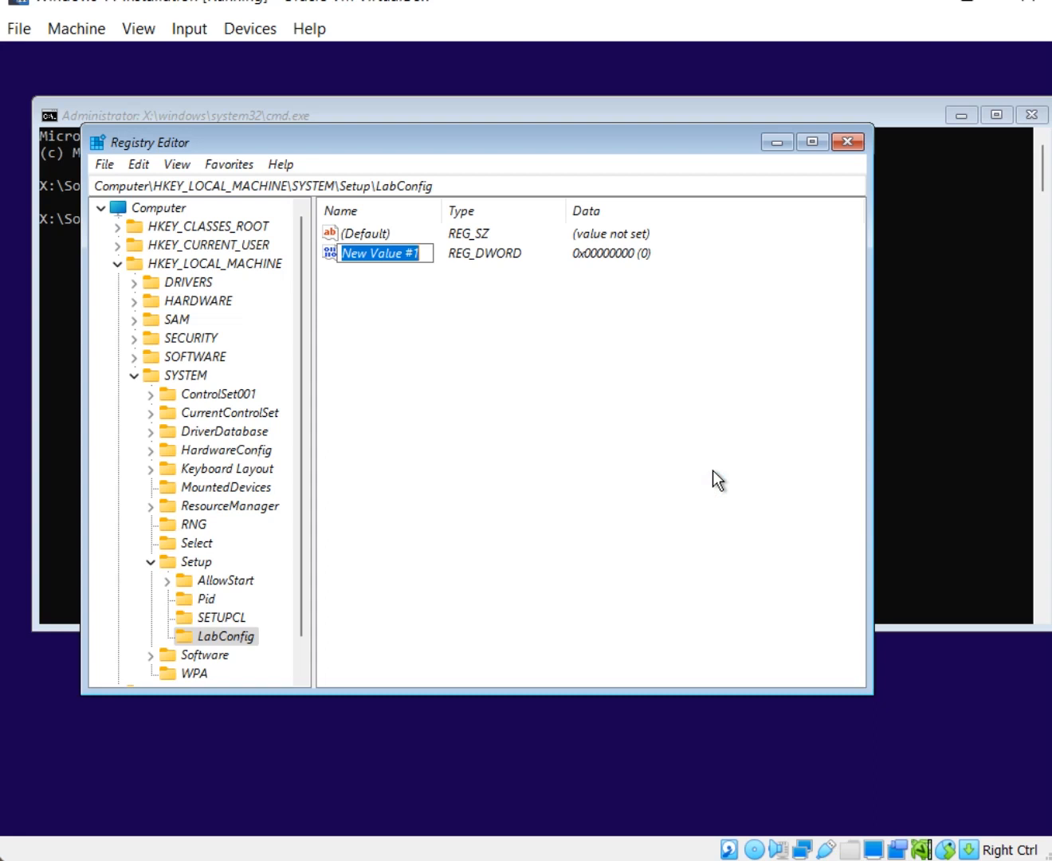
type("BypassTPM")
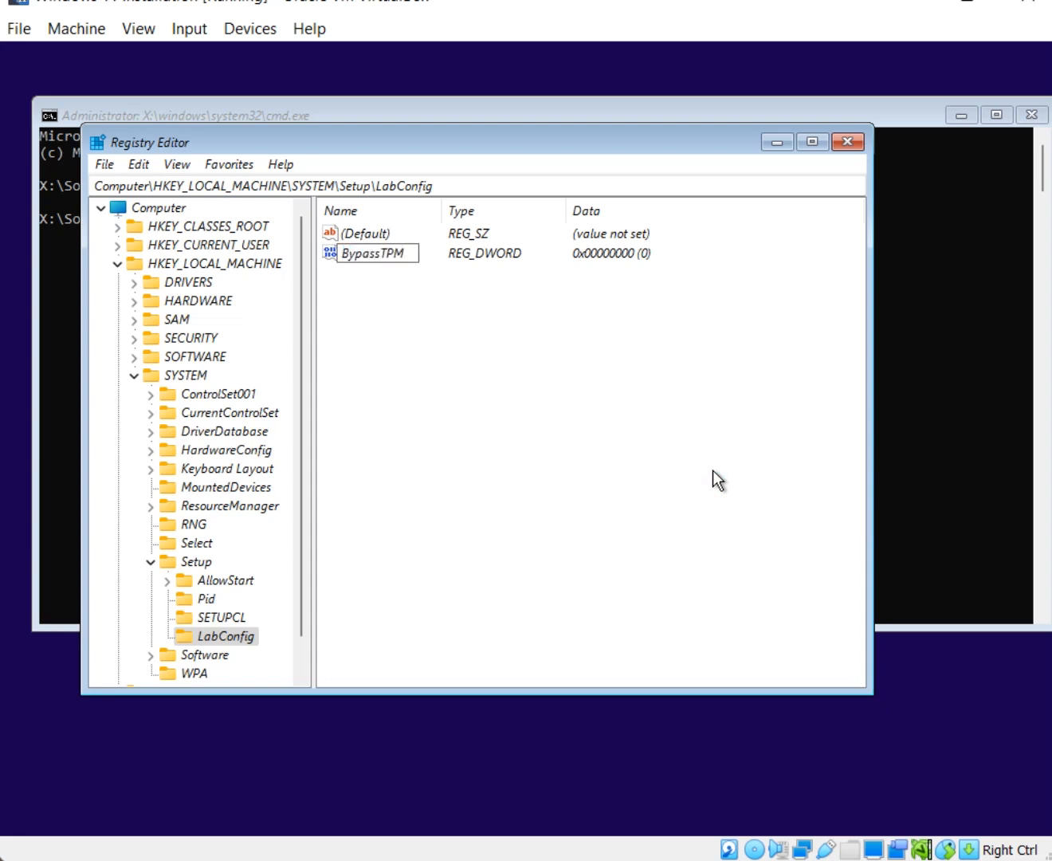
type("Check")
key("Return")
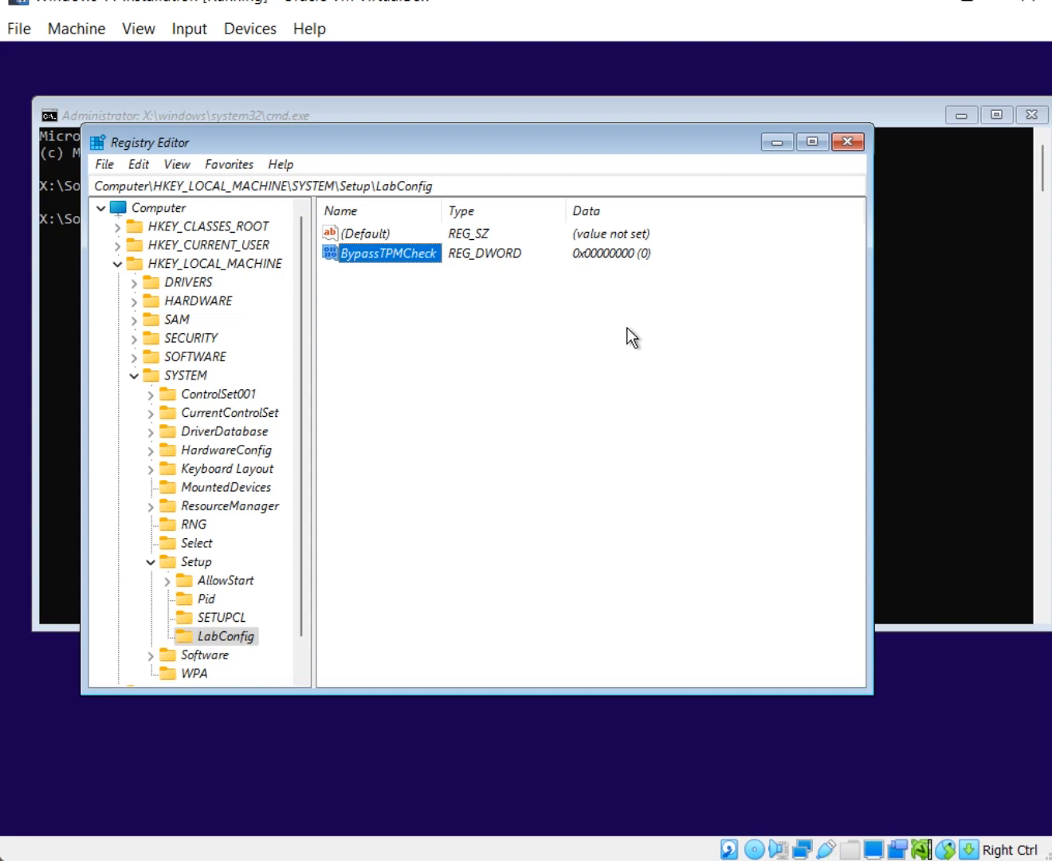
Set the value data of BypassTPMCheck to 1.
left_click(384, 324)
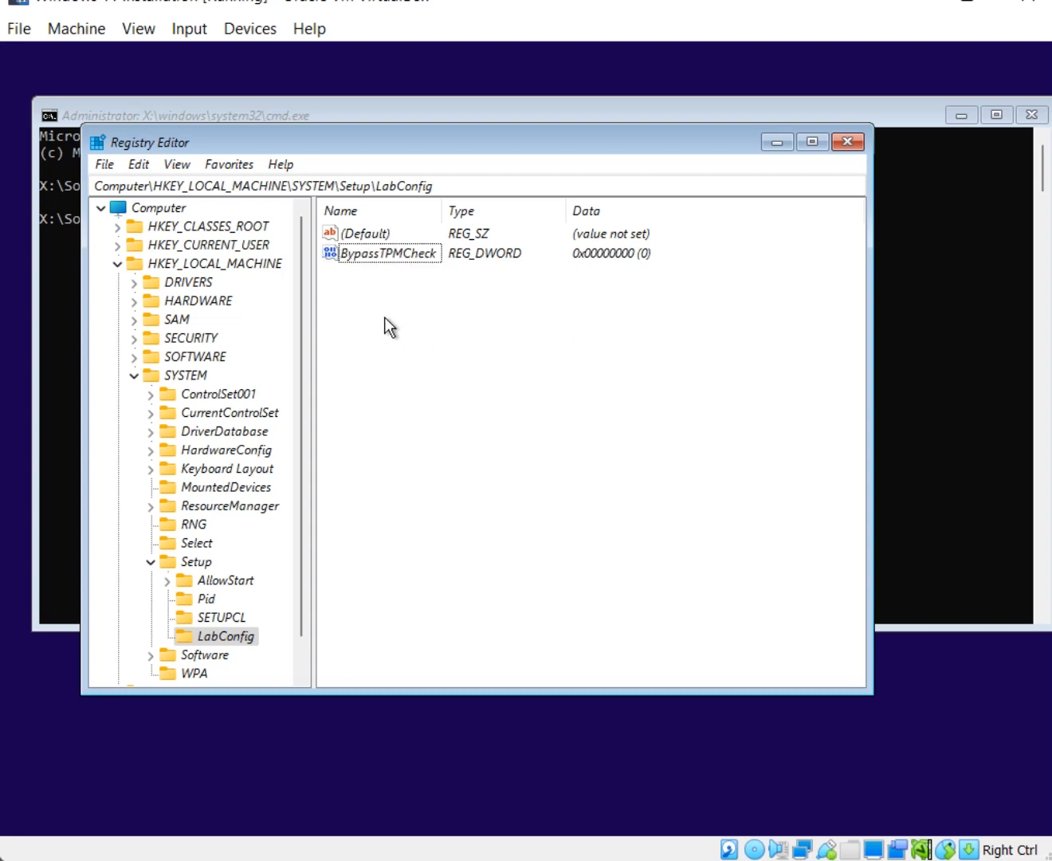
left_click(378, 253)
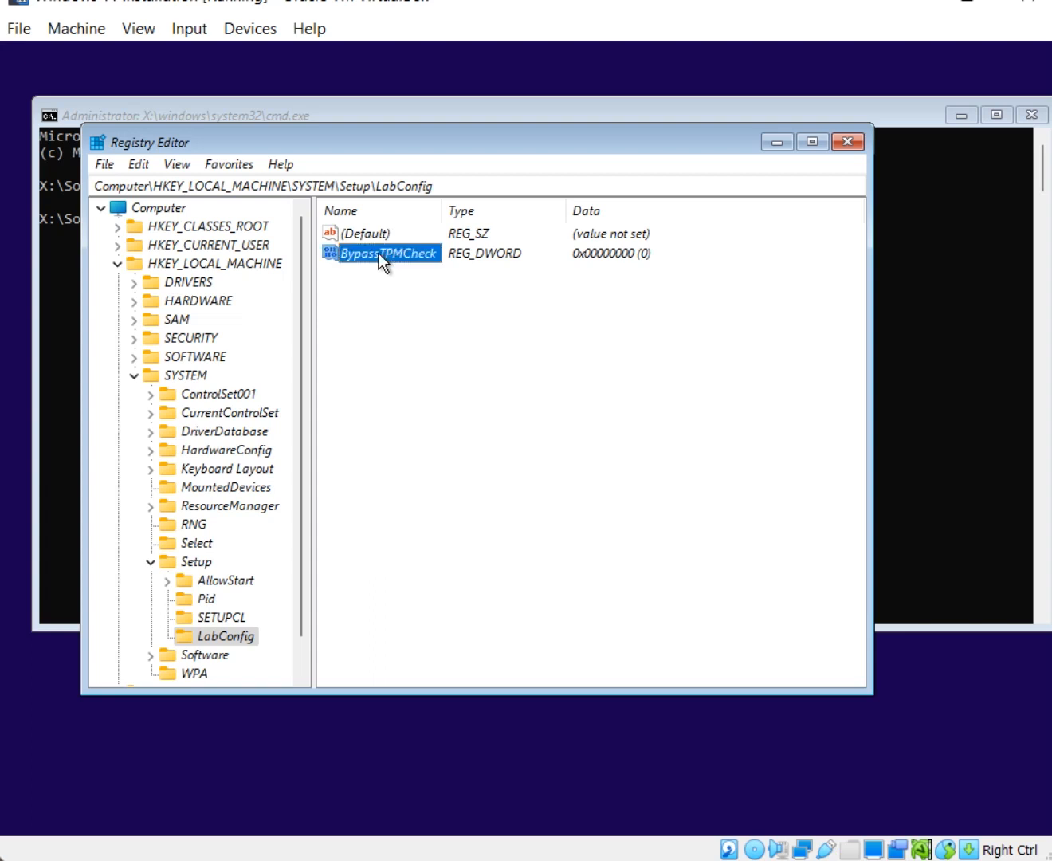
double_click(378, 252)
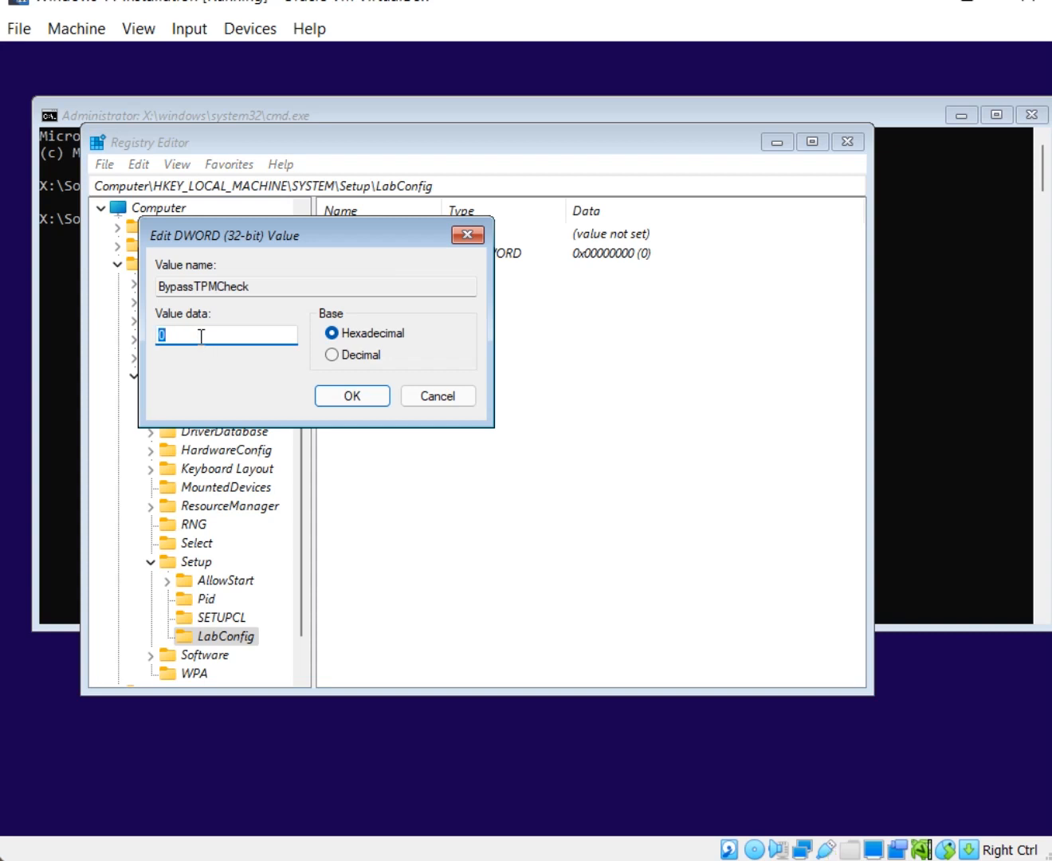
type("1")
left_click(355, 394)
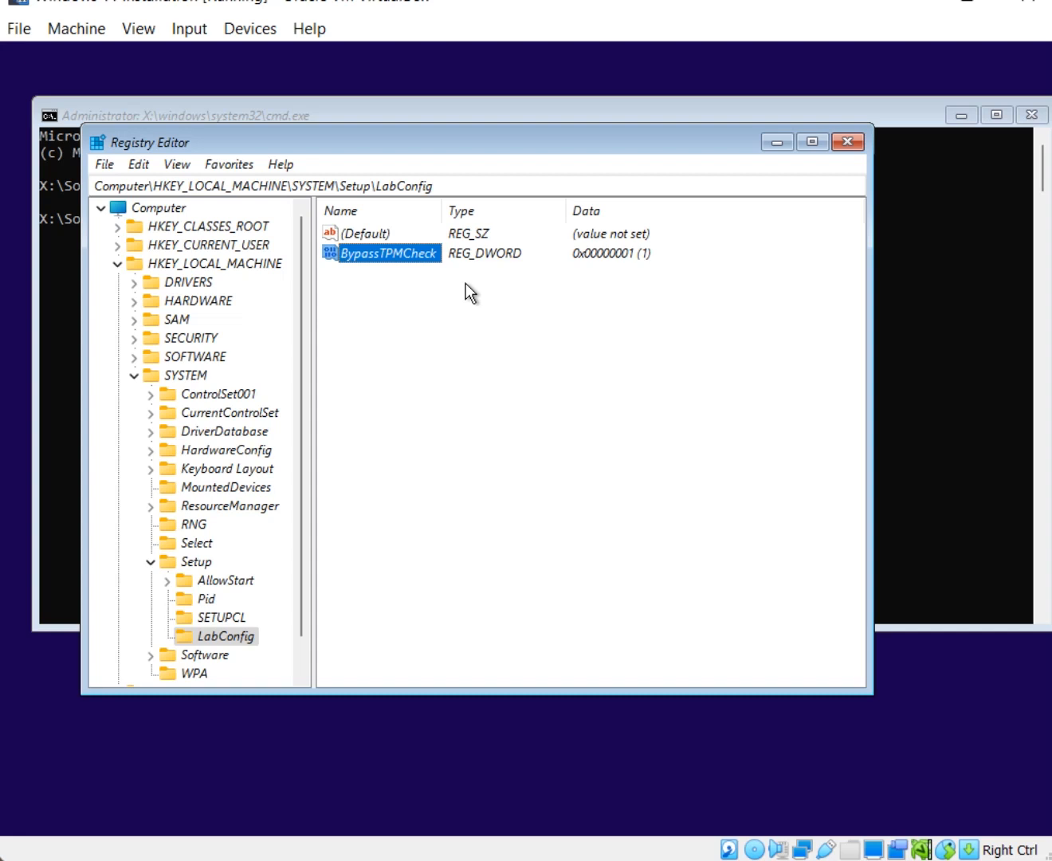
Add a DWORD (32-bit) value named BypassCPUCheck to the LabConfig key.
right_click(424, 315)
mouse_move(451, 333)
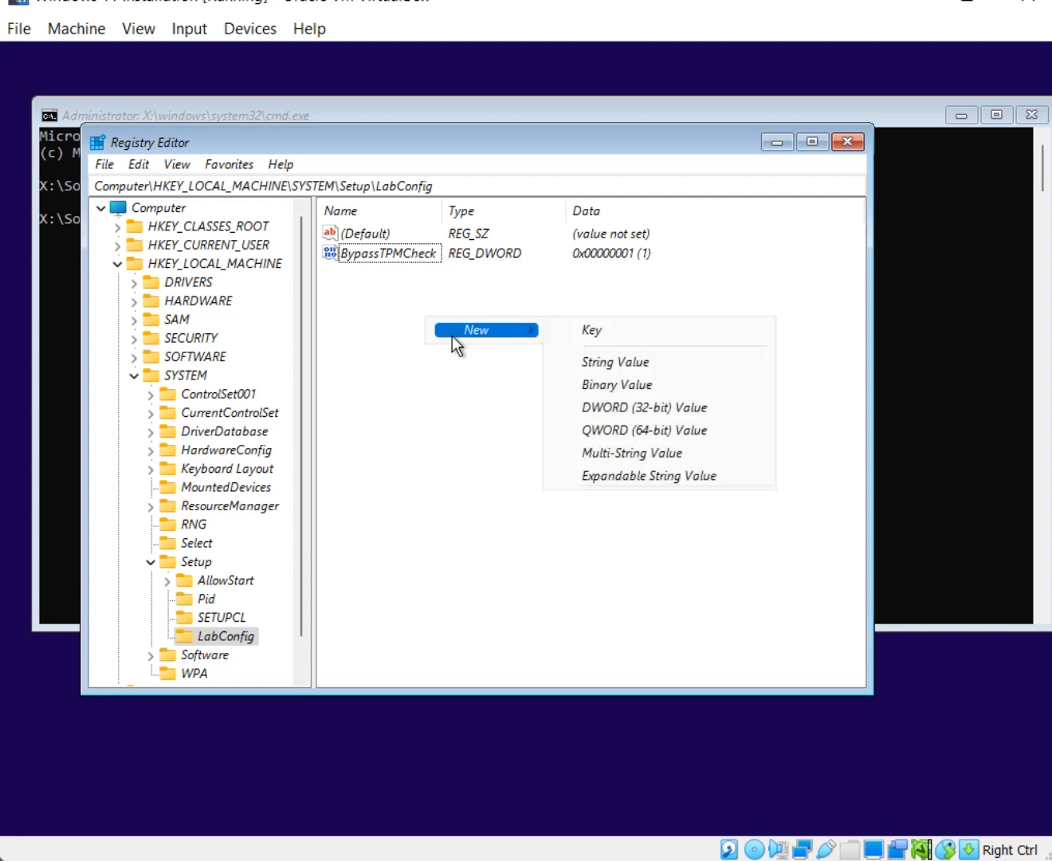
left_click(635, 405)
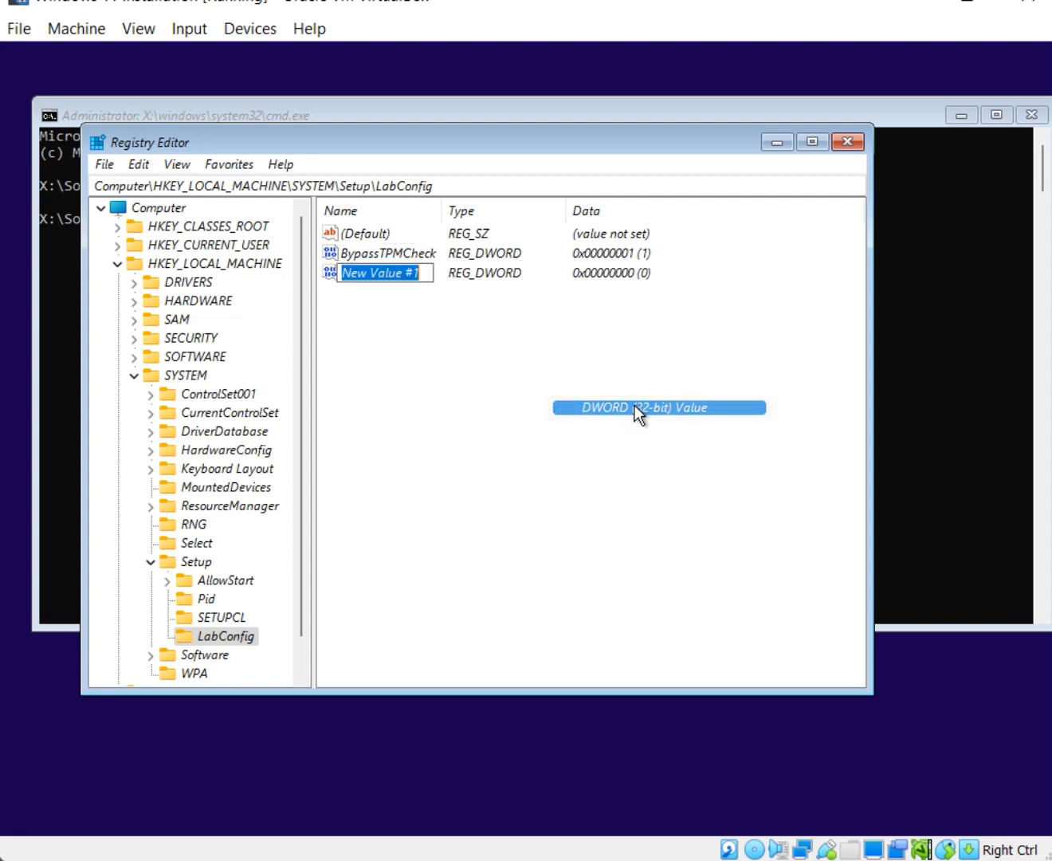
type("Bypass")
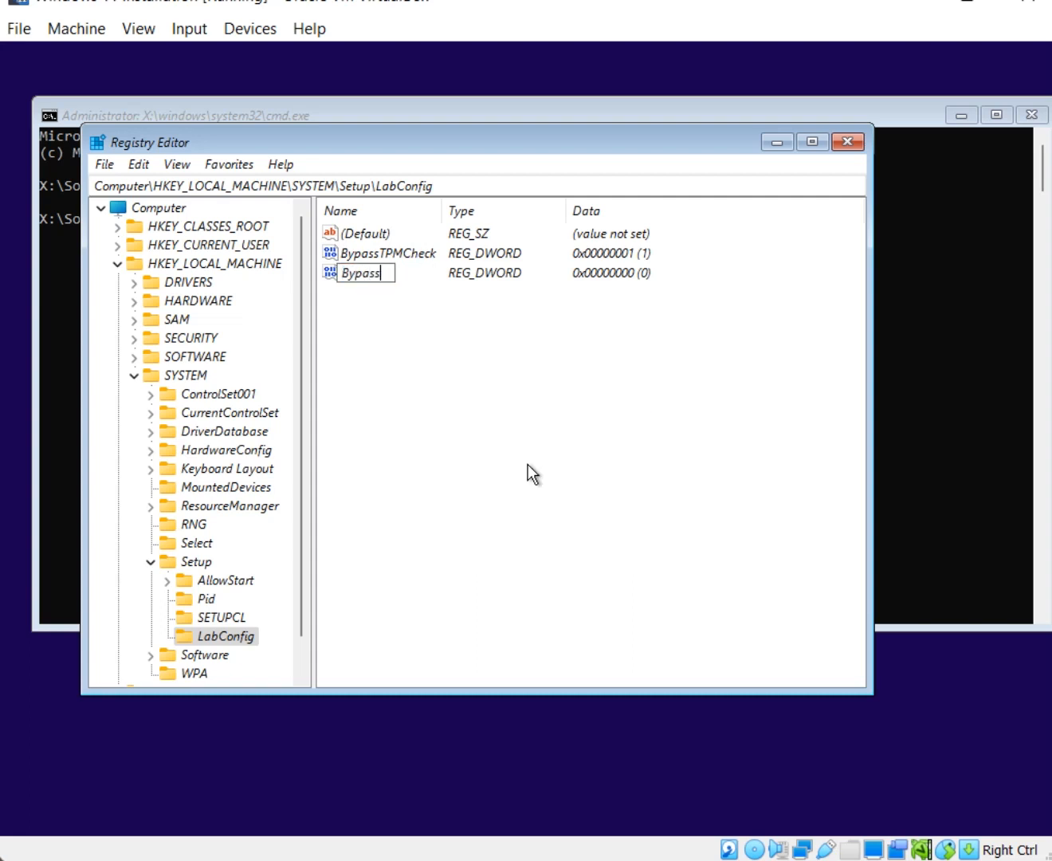
type("CPUCheck")
key("Return")
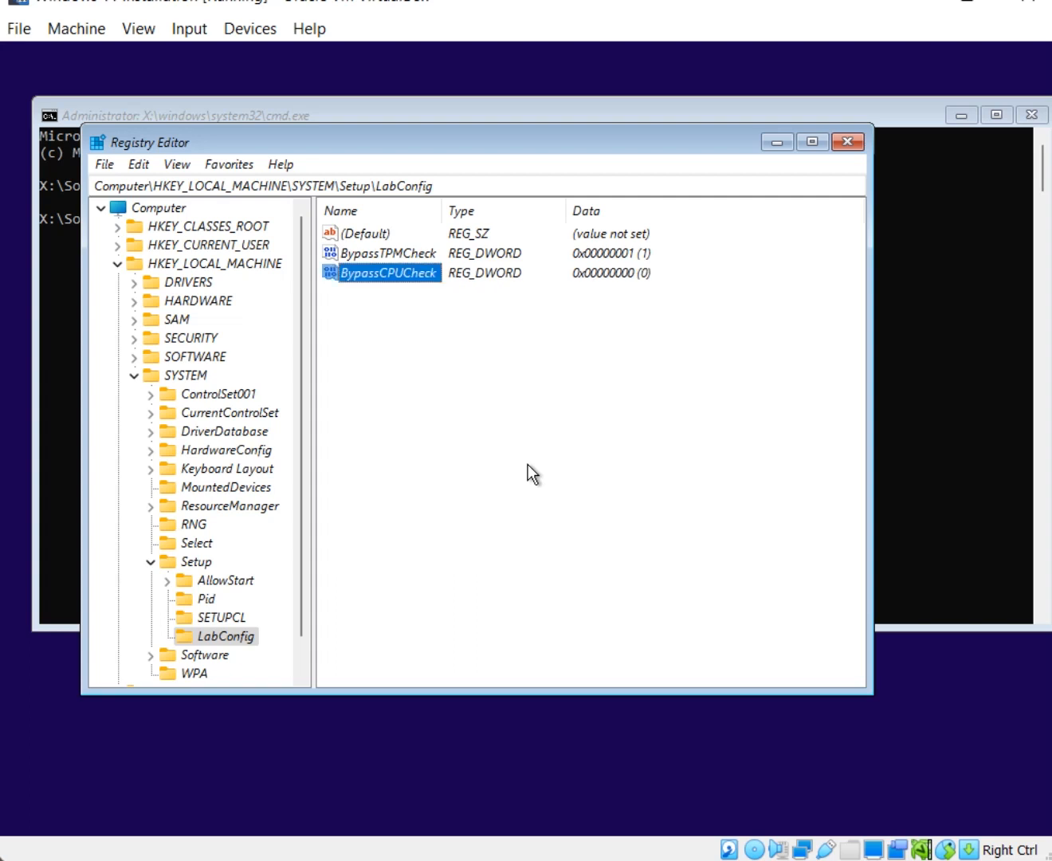
Set the value data of BypassCPUCheck to 1.
double_click(411, 275)
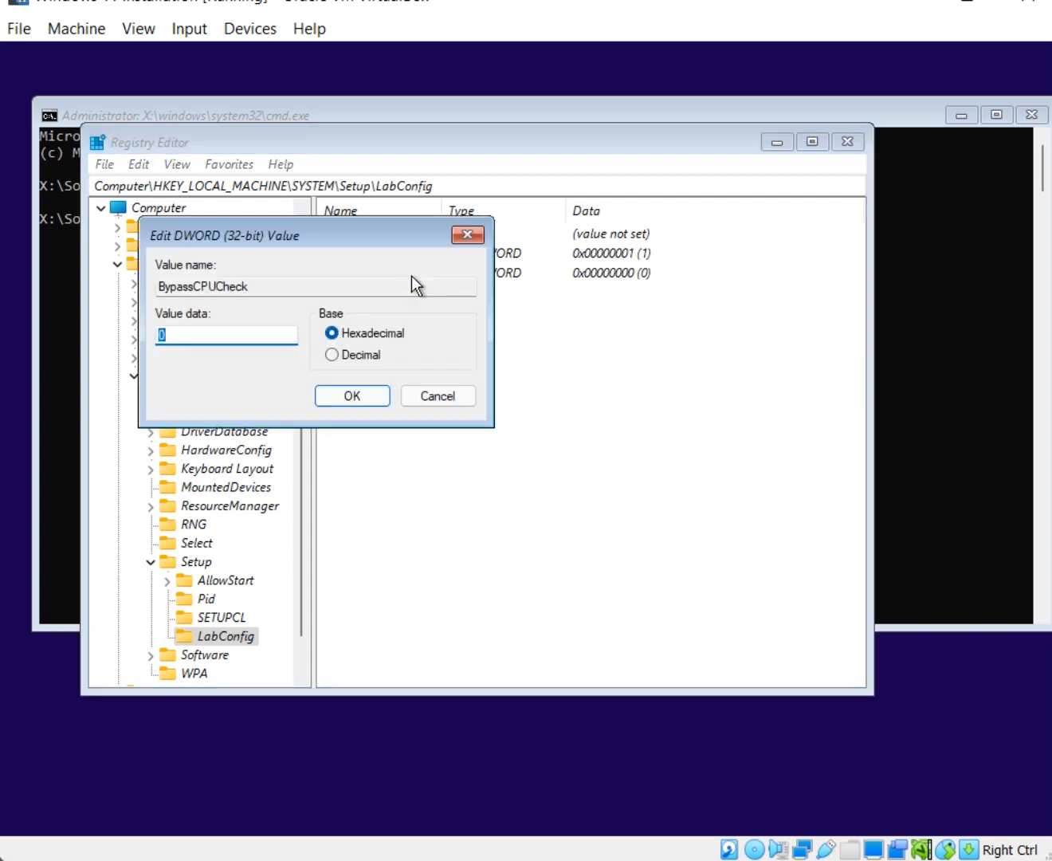
type("1")
left_click(349, 396)
Add a DWORD (32-bit) value named BypassRAMCheck to the LabConfig key.
right_click(457, 379)
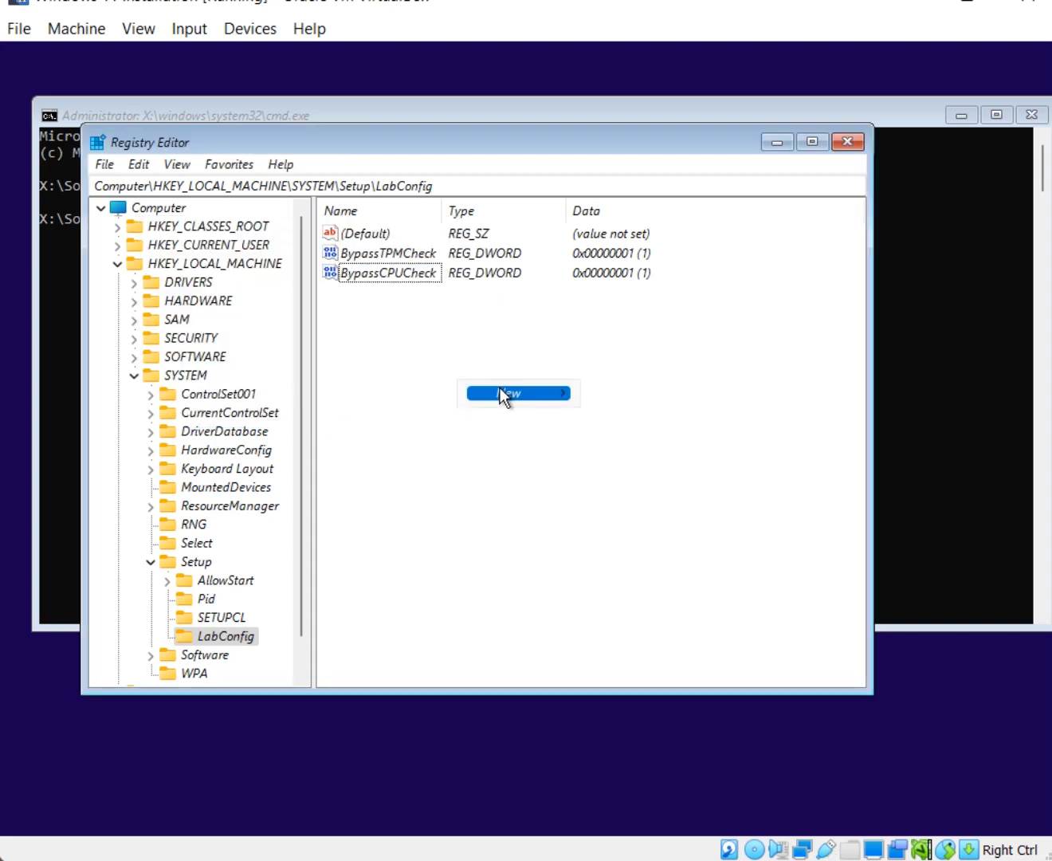
mouse_move(500, 388)
left_click(635, 471)
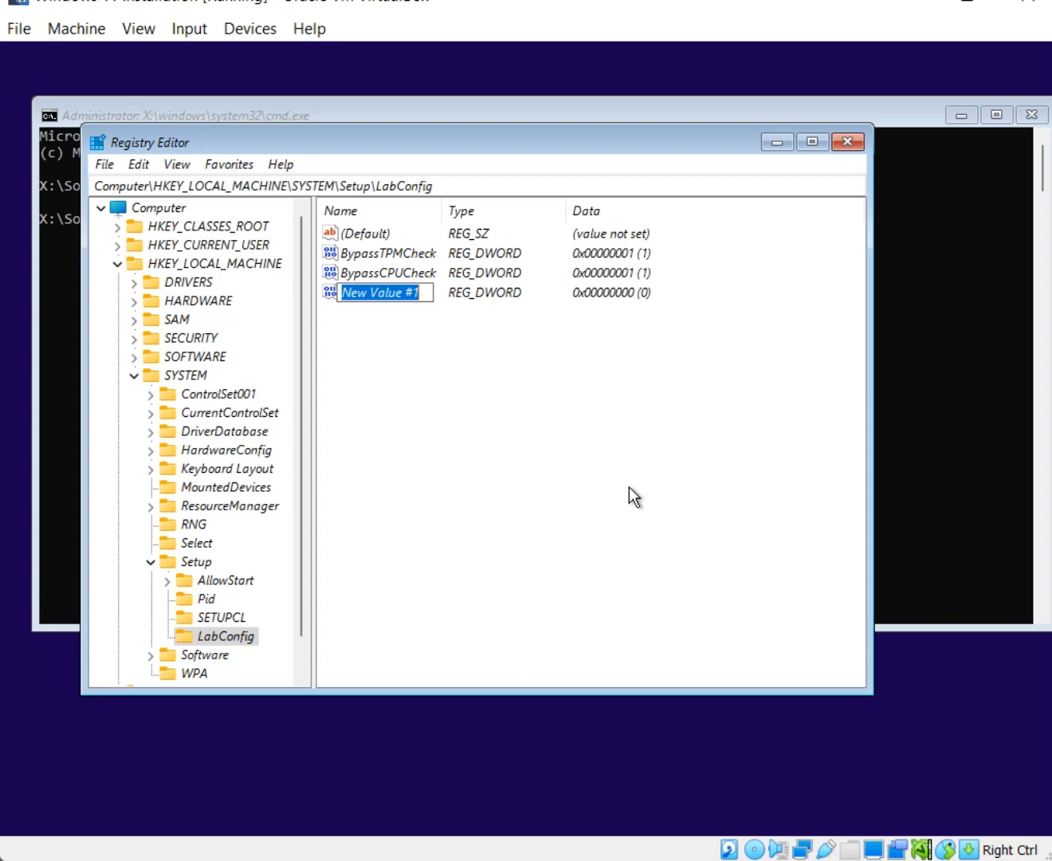
type("Bypass")
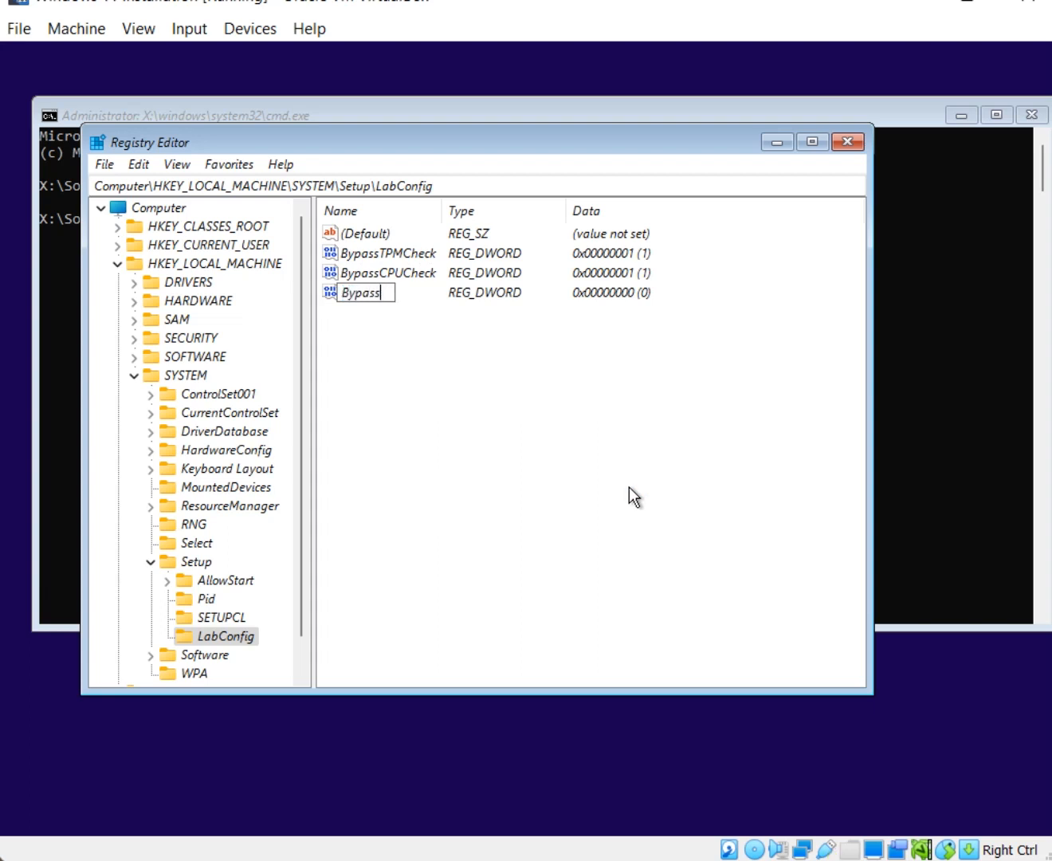
type("RAMCheck")
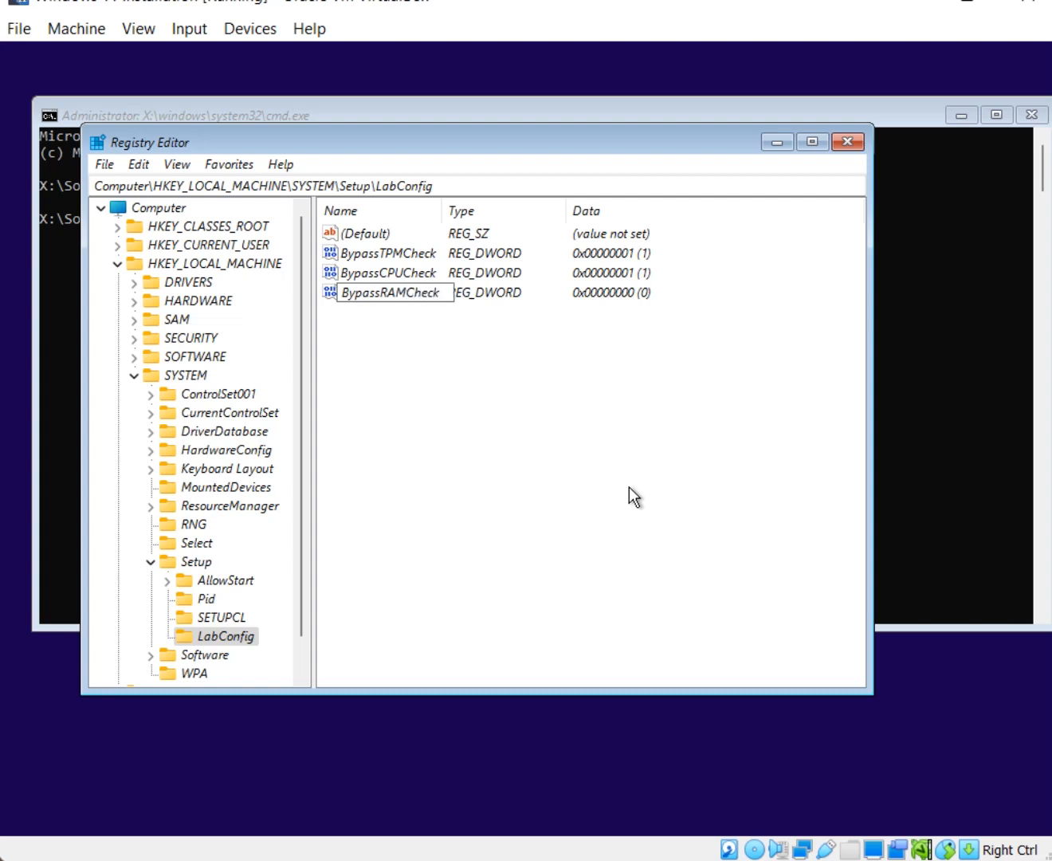
key("Return")
Set the value data of BypassRAMCheck to 1.
double_click(400, 291)
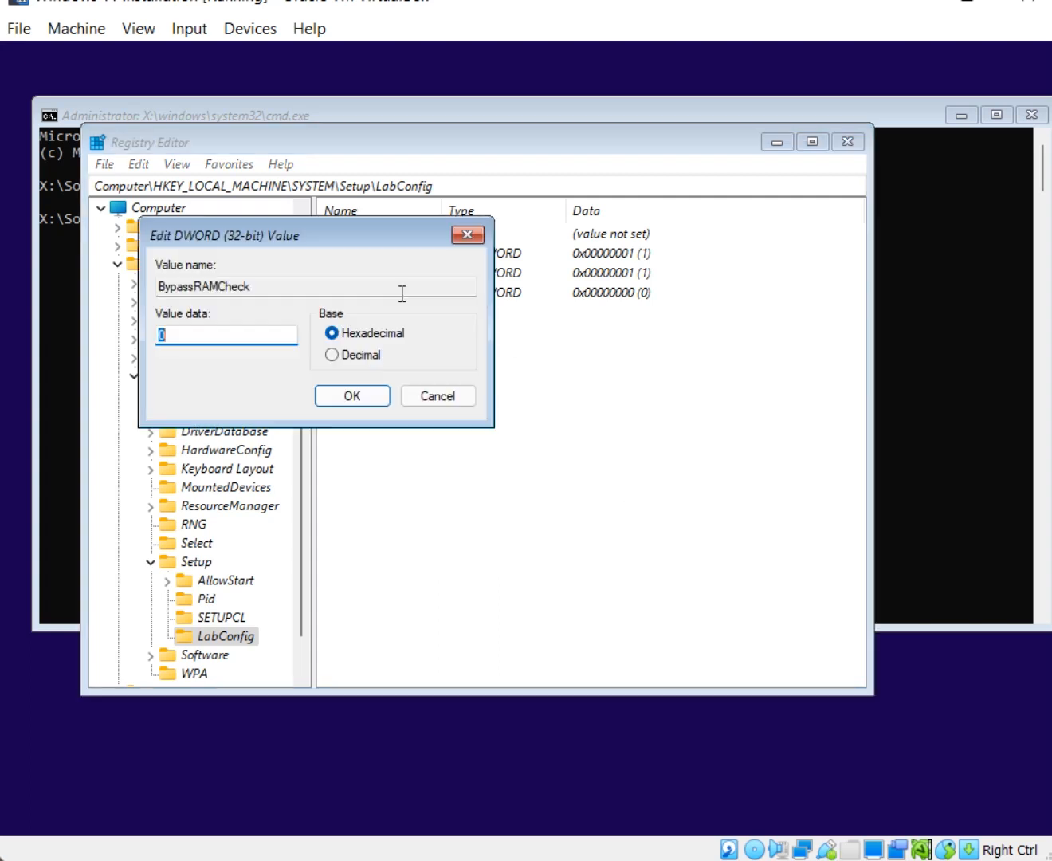
type("1")
left_click(334, 396)
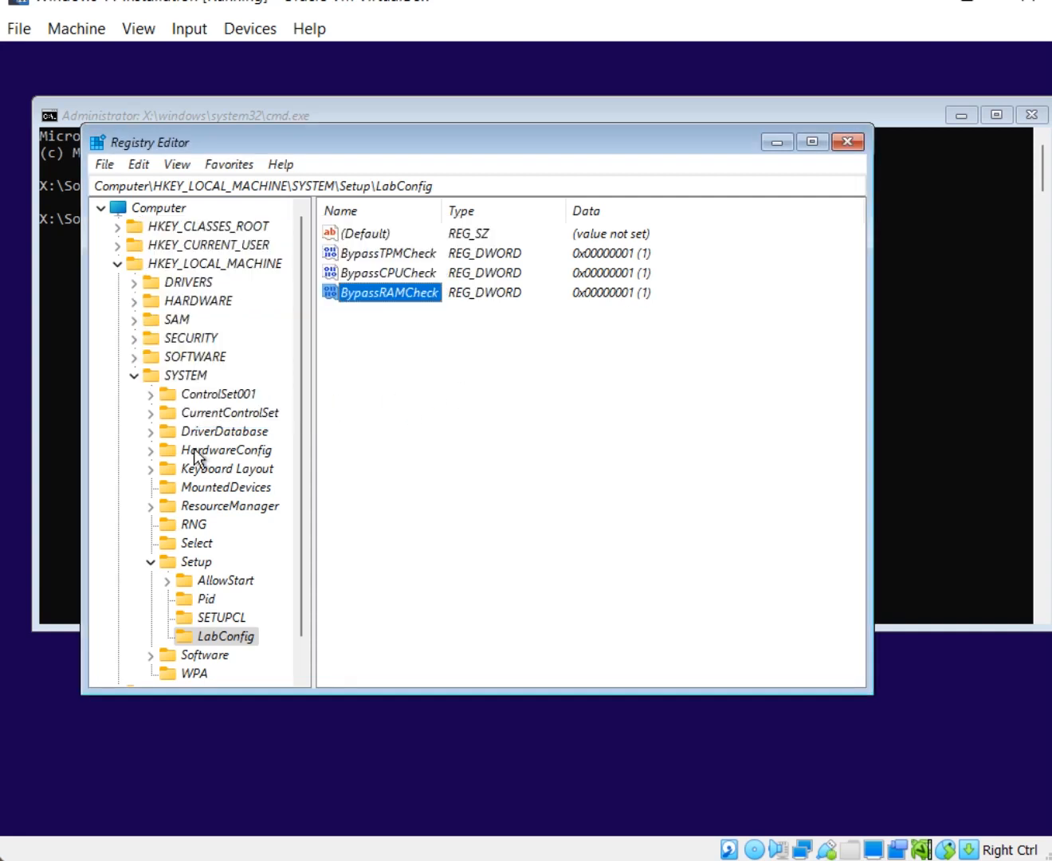
Add a DWORD (32-bit) value named BypassSecureBootCheck to the LabConfig key.
right_click(408, 428)
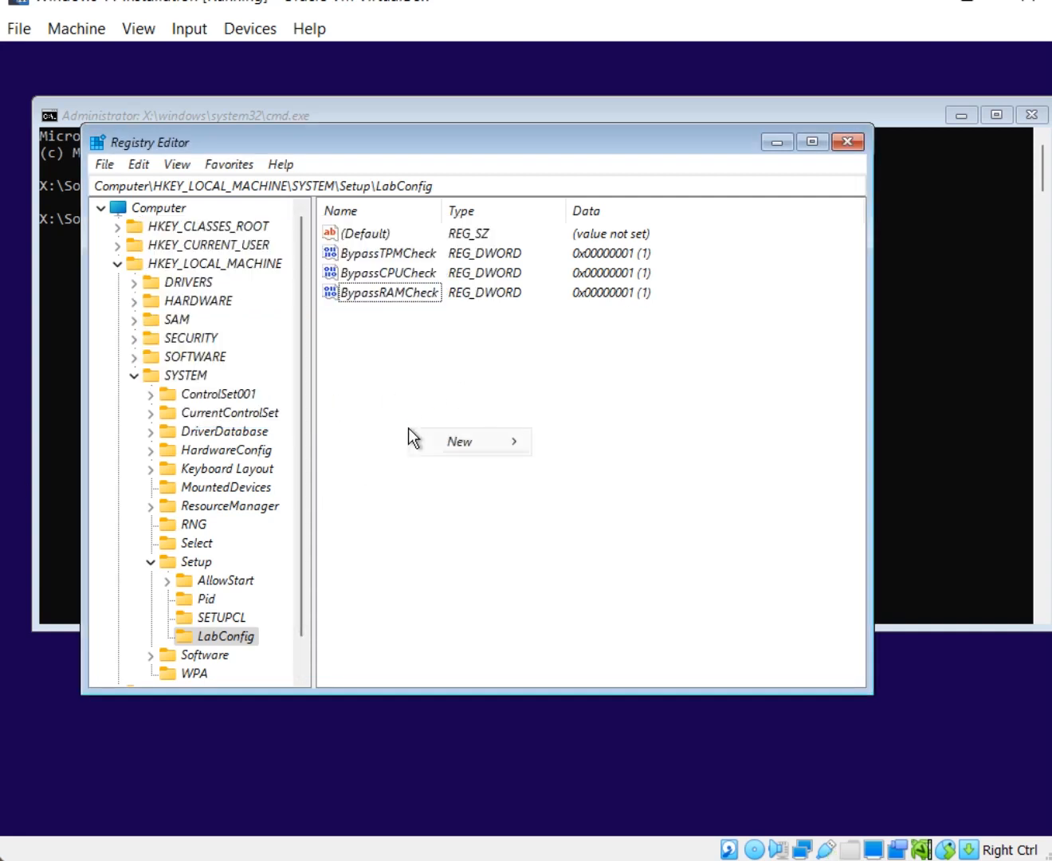
mouse_move(441, 443)
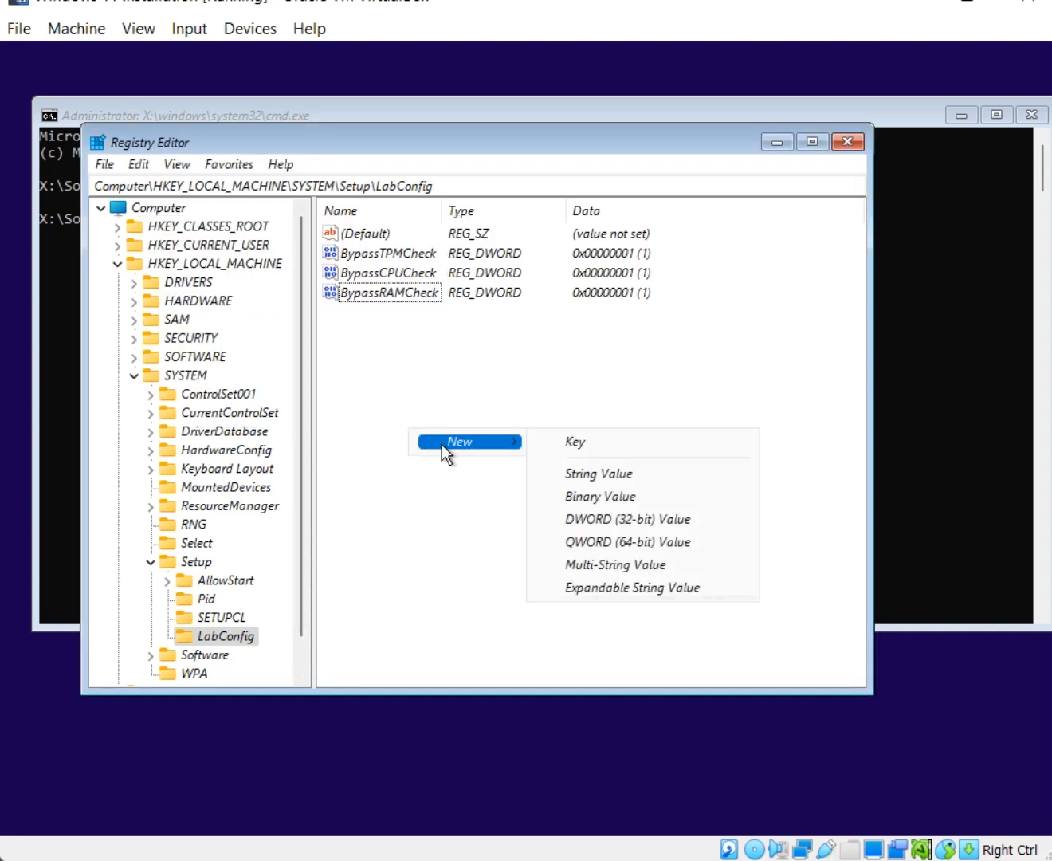
left_click(599, 520)
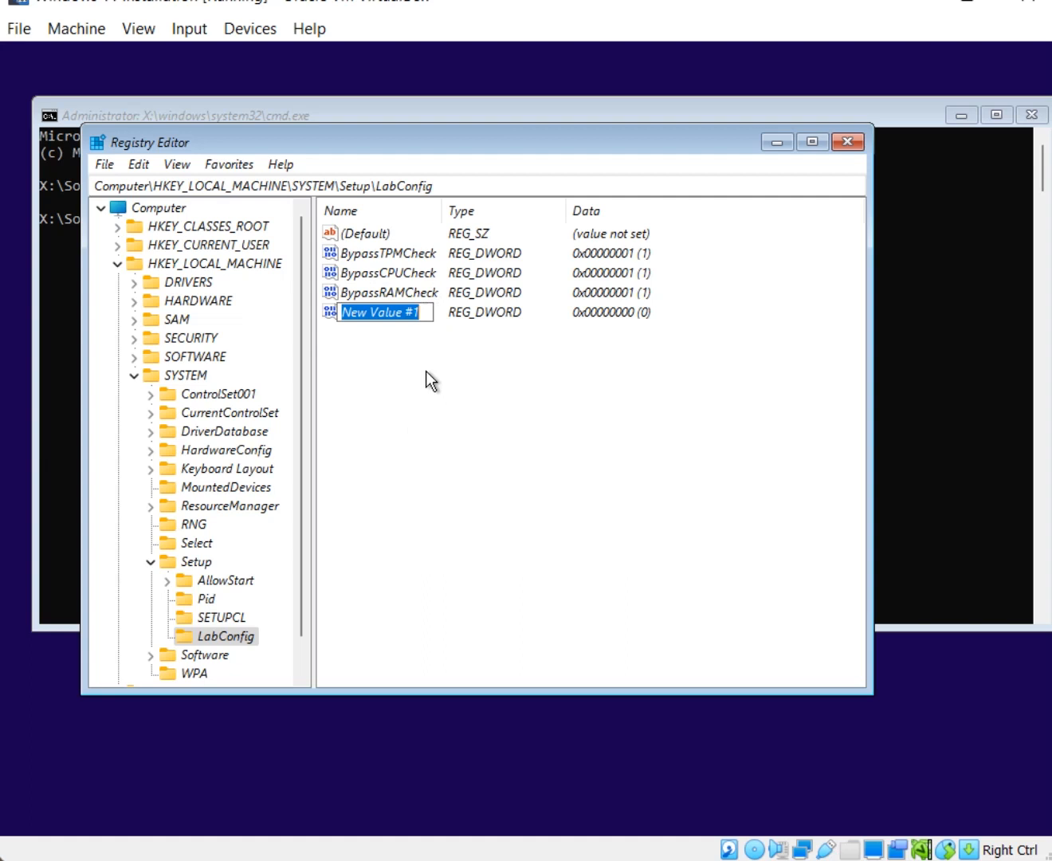
type("Bypass")
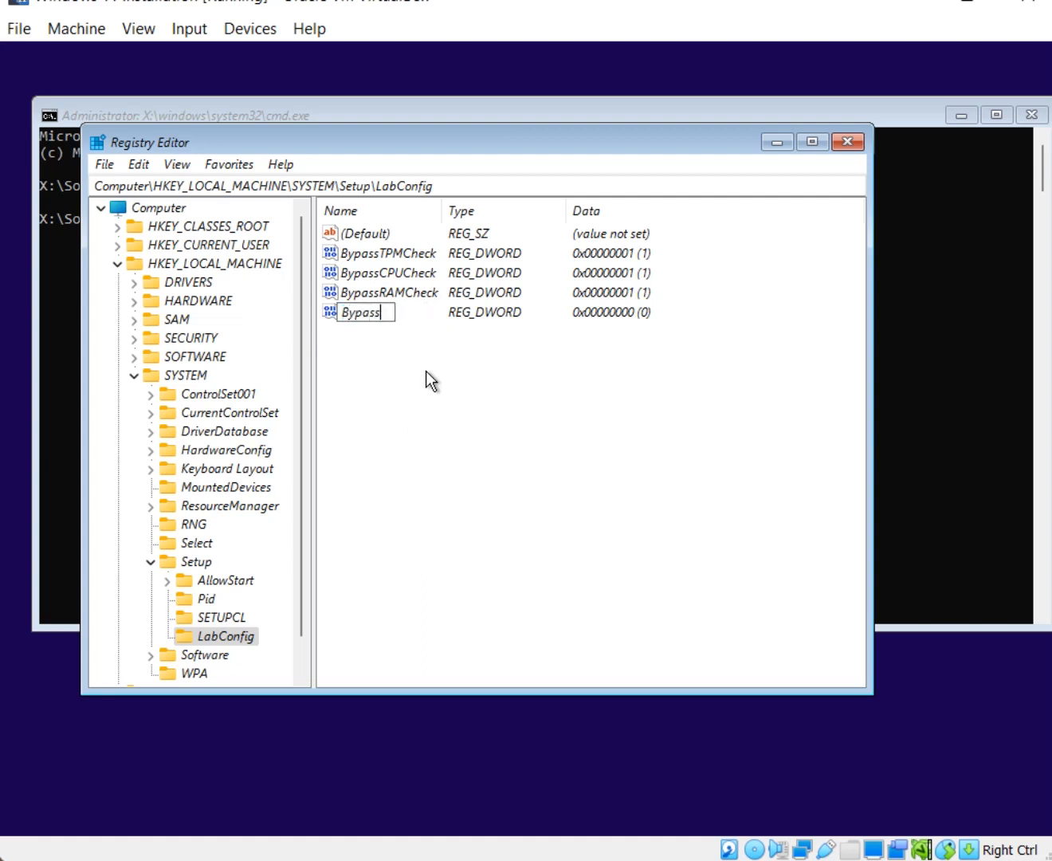
type("SecureBootCheck")
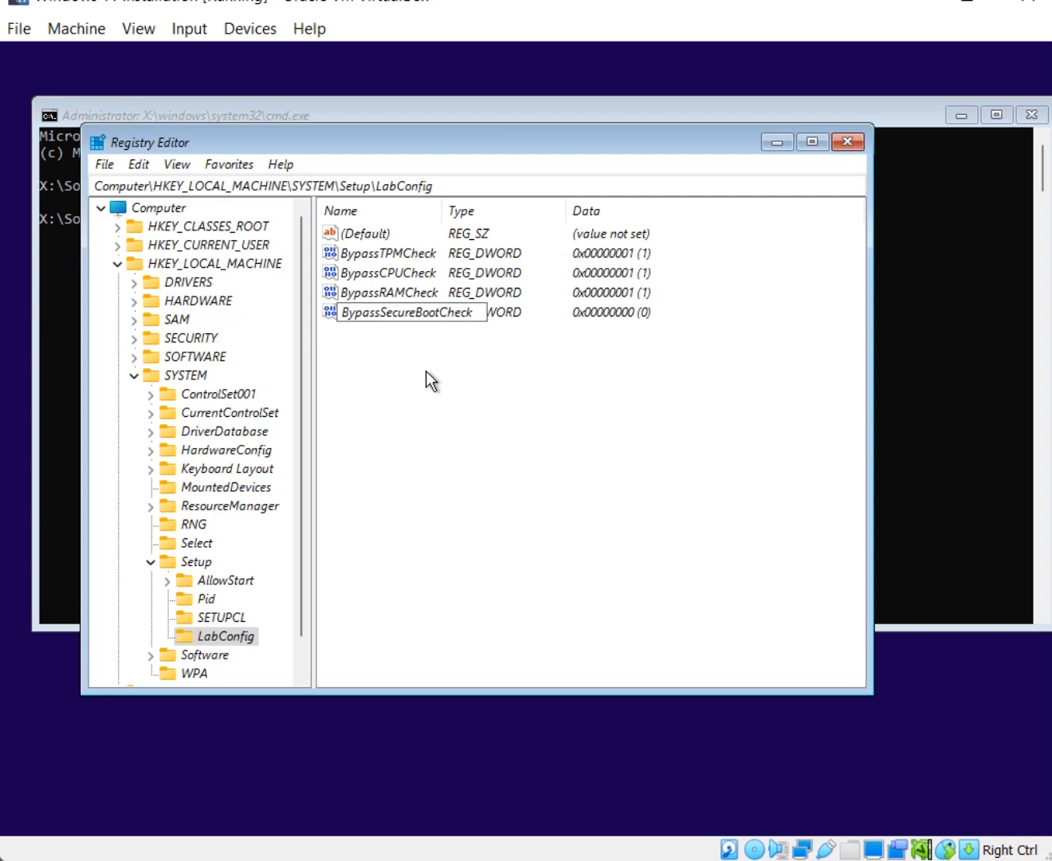
key("Return")
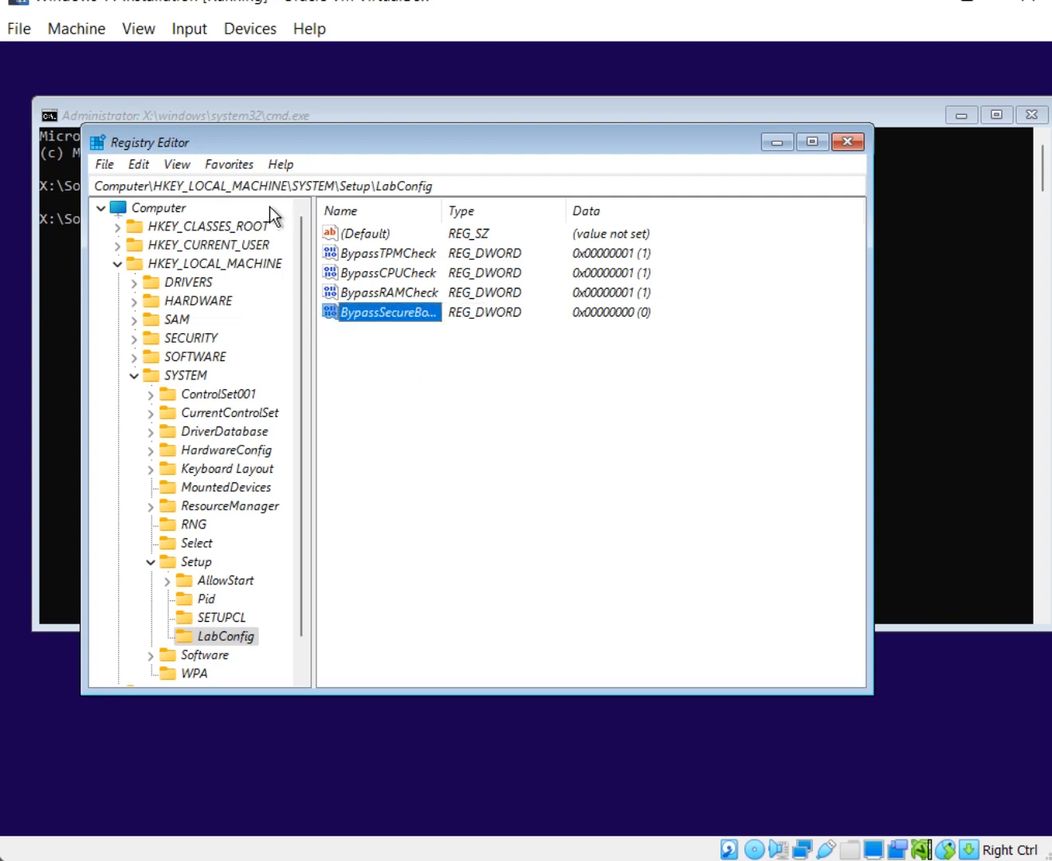
Set the value data of BypassSecureBootCheck to 1.
double_click(401, 308)
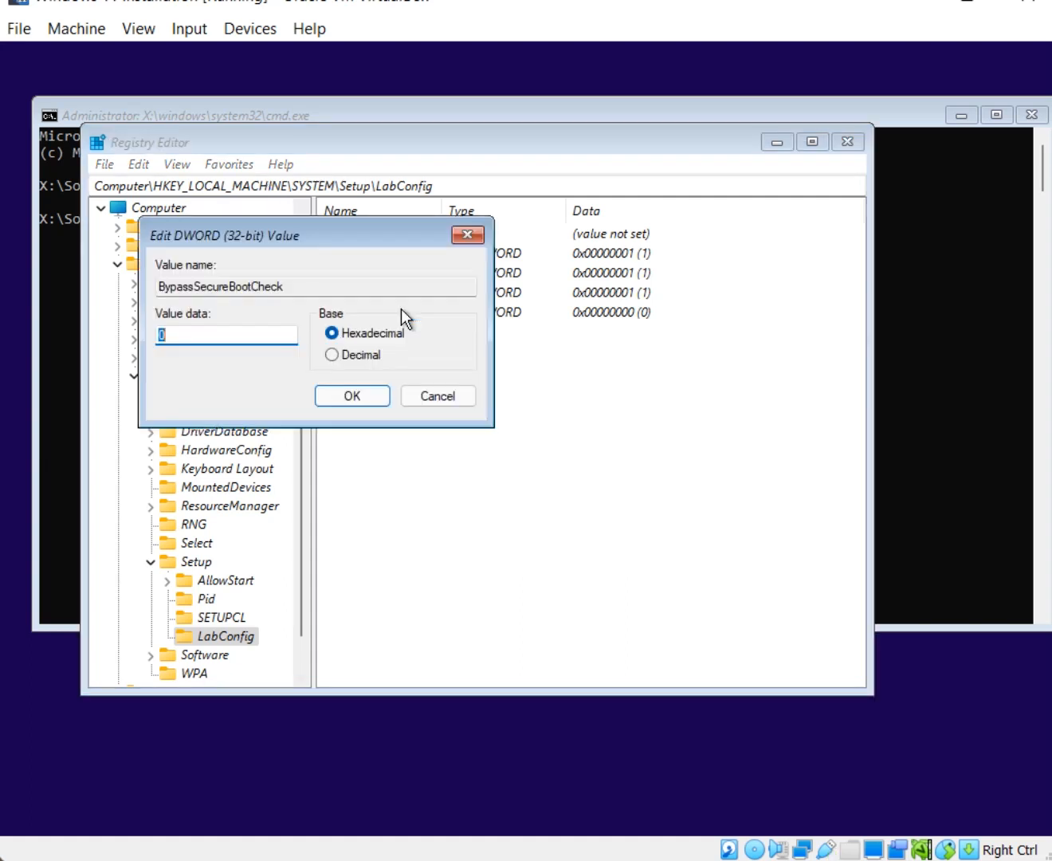
type("1")
left_click(353, 399)
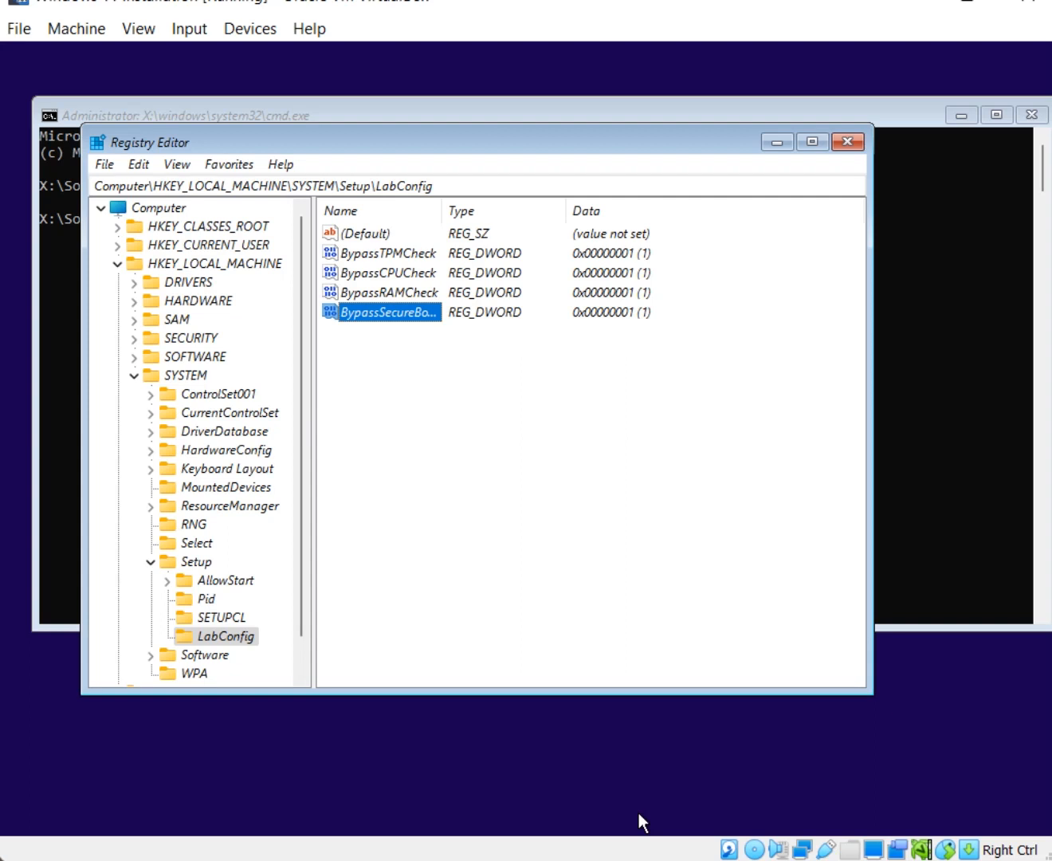
left_click(428, 549)
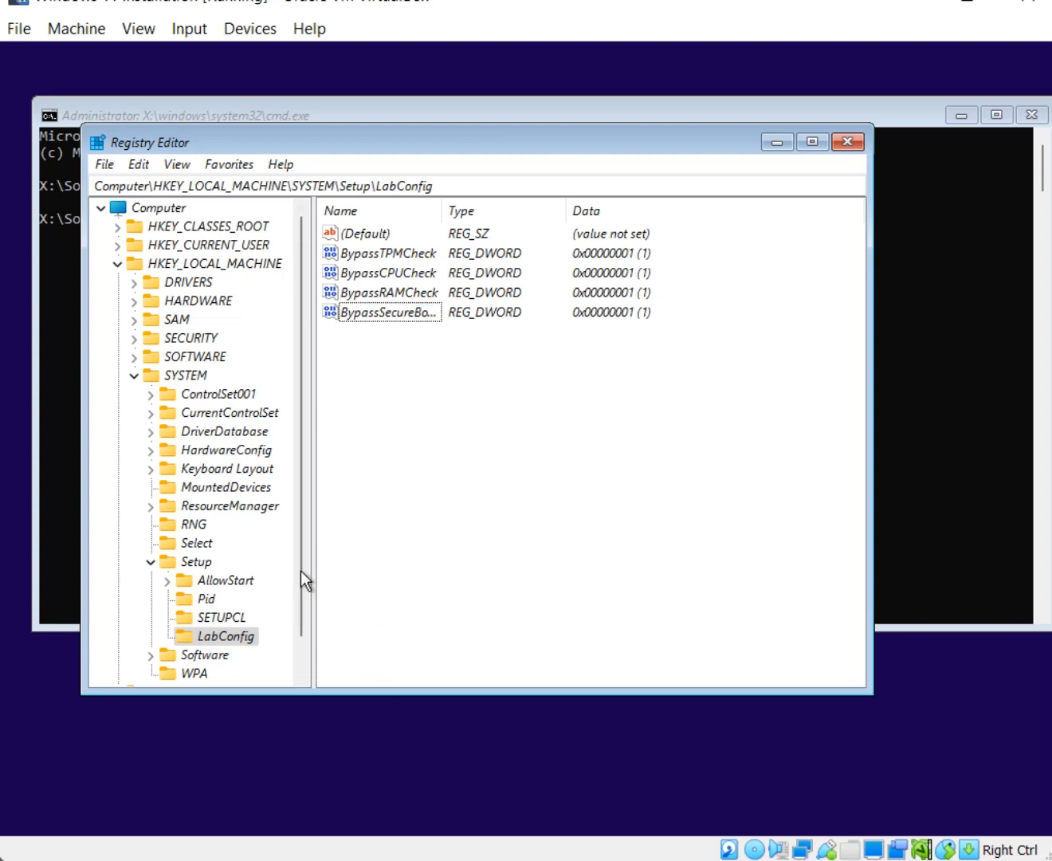
Close the Registry Editor and the command prompt to return to Windows Setup.
scroll(223, 614, "down", 1)
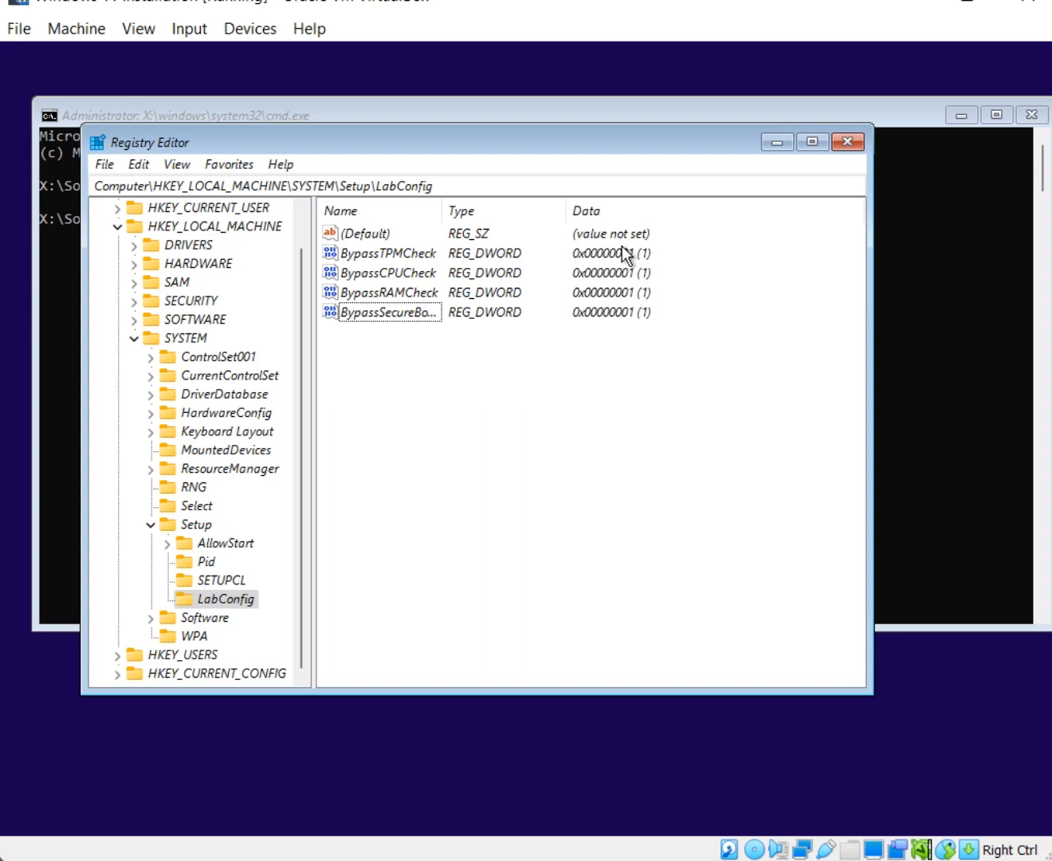
left_click(860, 141)
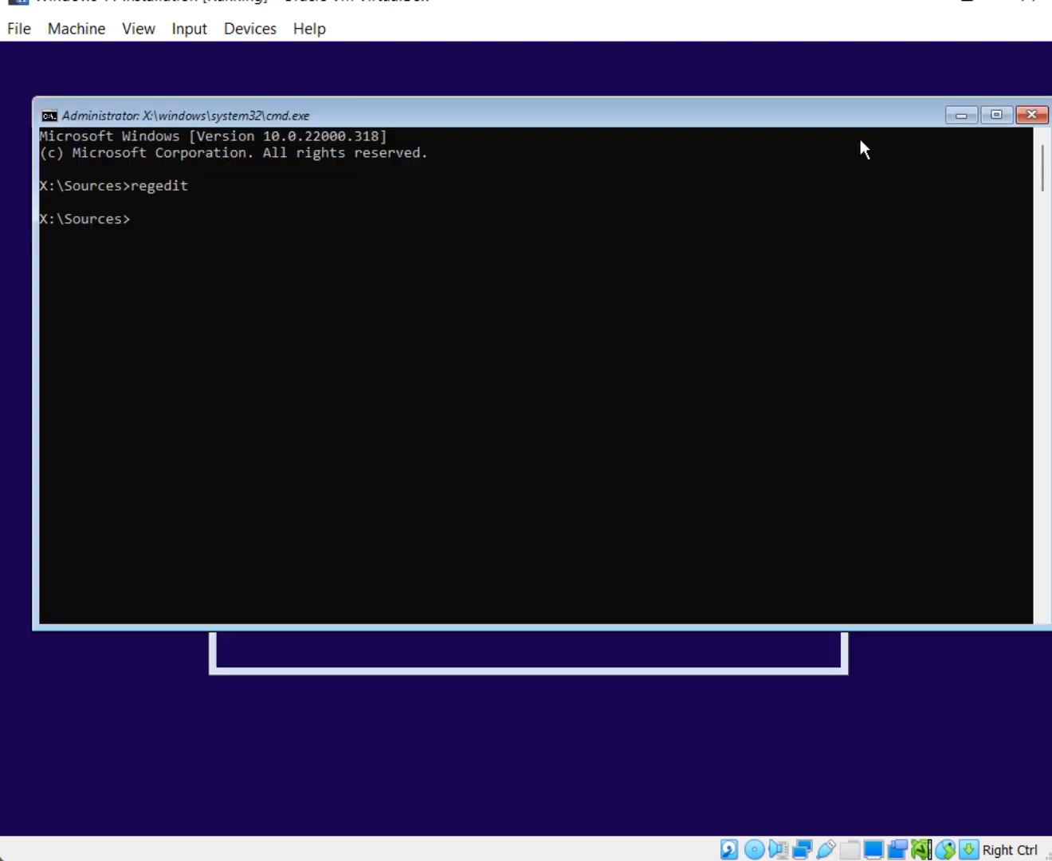
left_click(1032, 116)
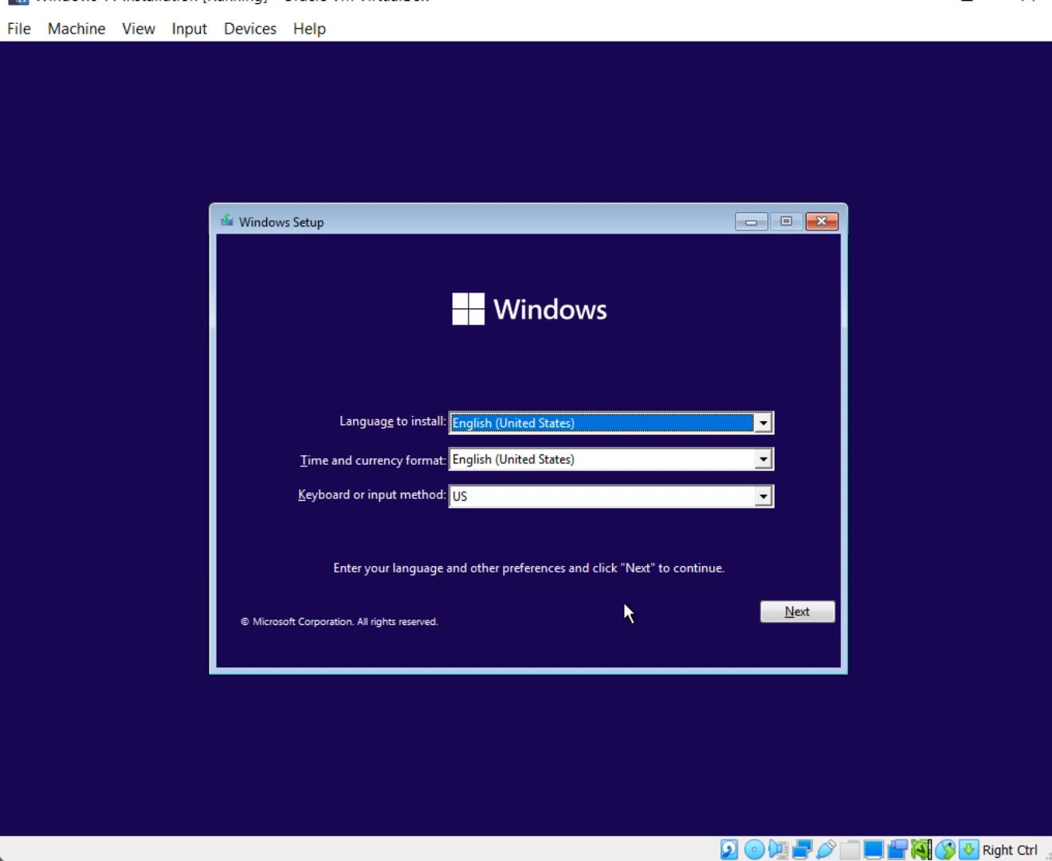
Start the Windows installation with the preset English (United States) and US keyboard options, and continue without a product key.
left_click(777, 615)
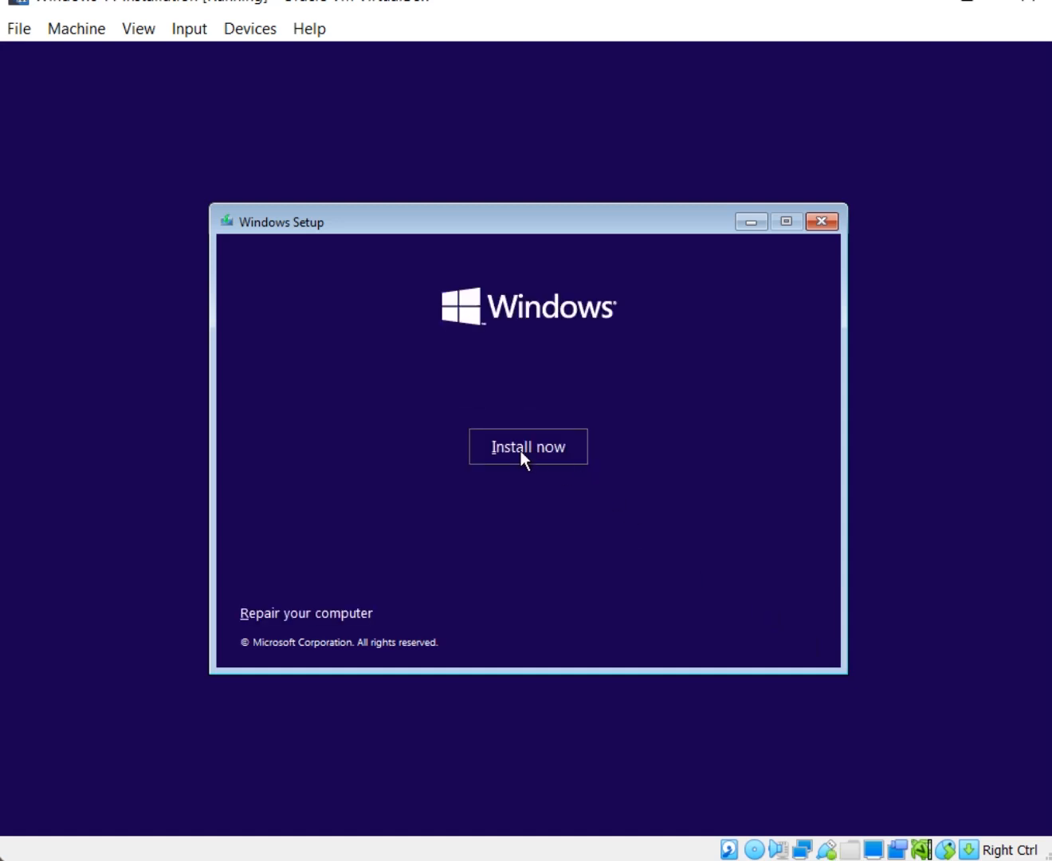
left_click(521, 447)
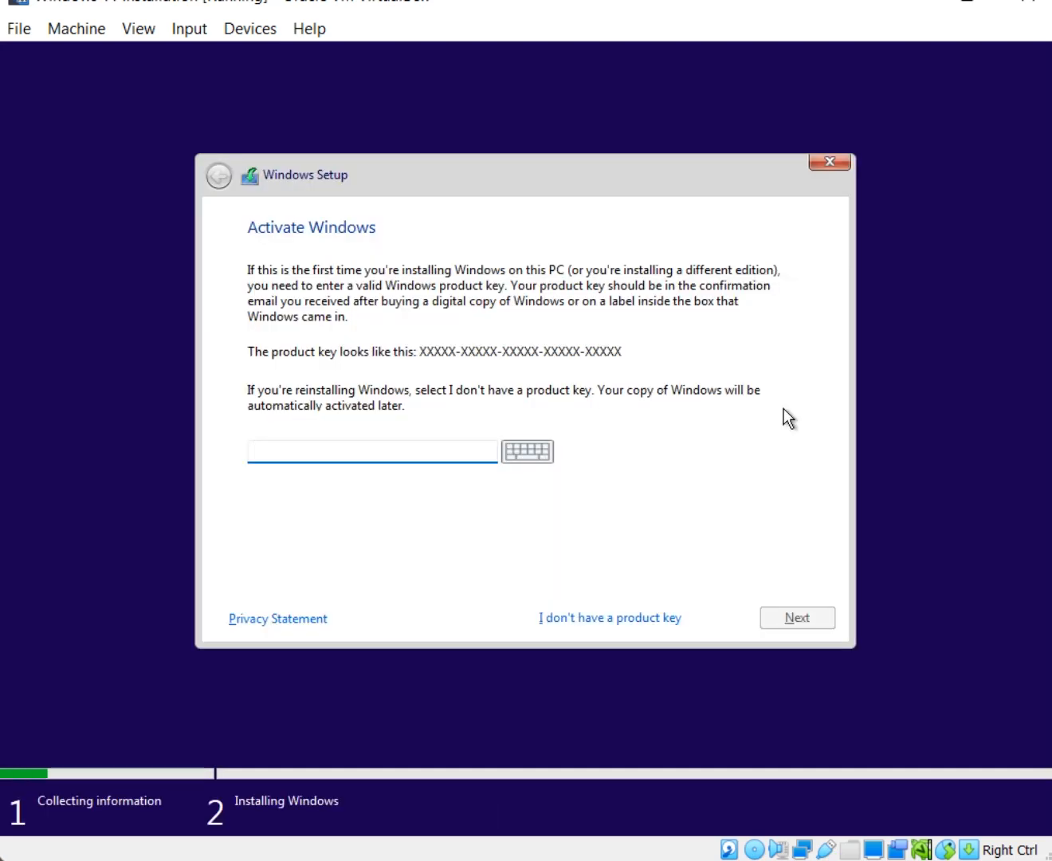
left_click(649, 618)
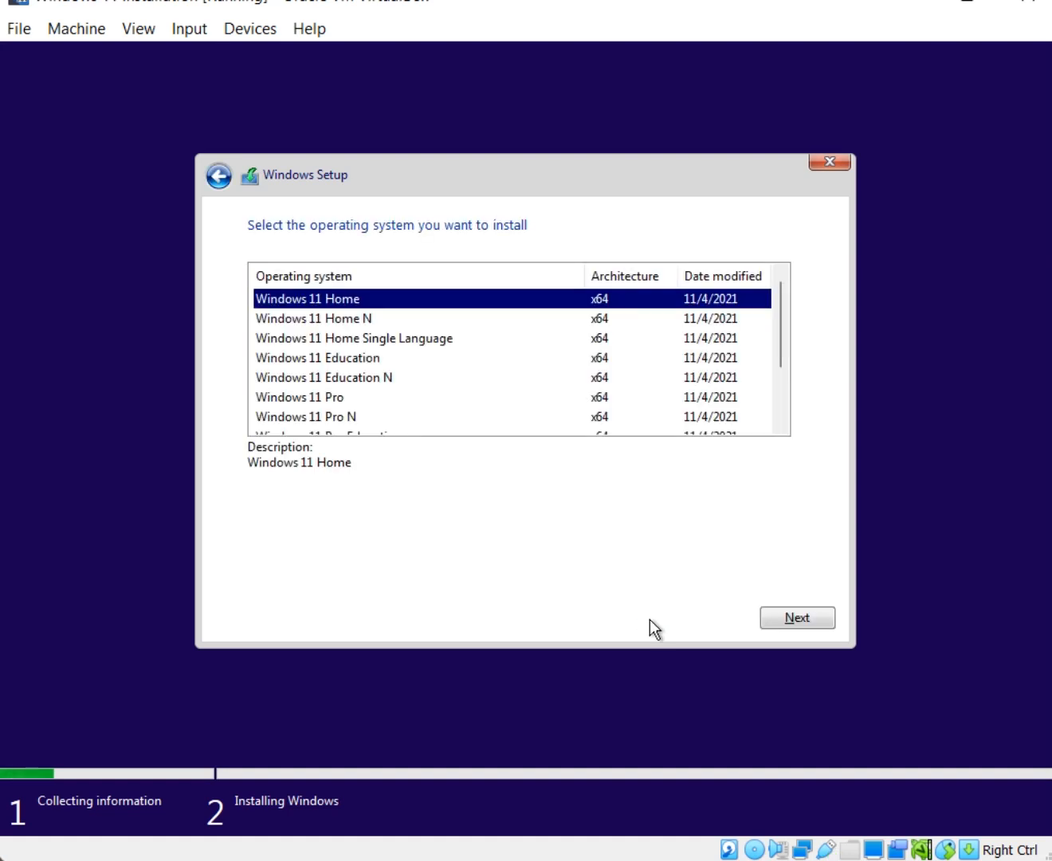
Choose Windows 11 Pro as the operating system to install and accept the Microsoft Software License Terms.
left_click(266, 397)
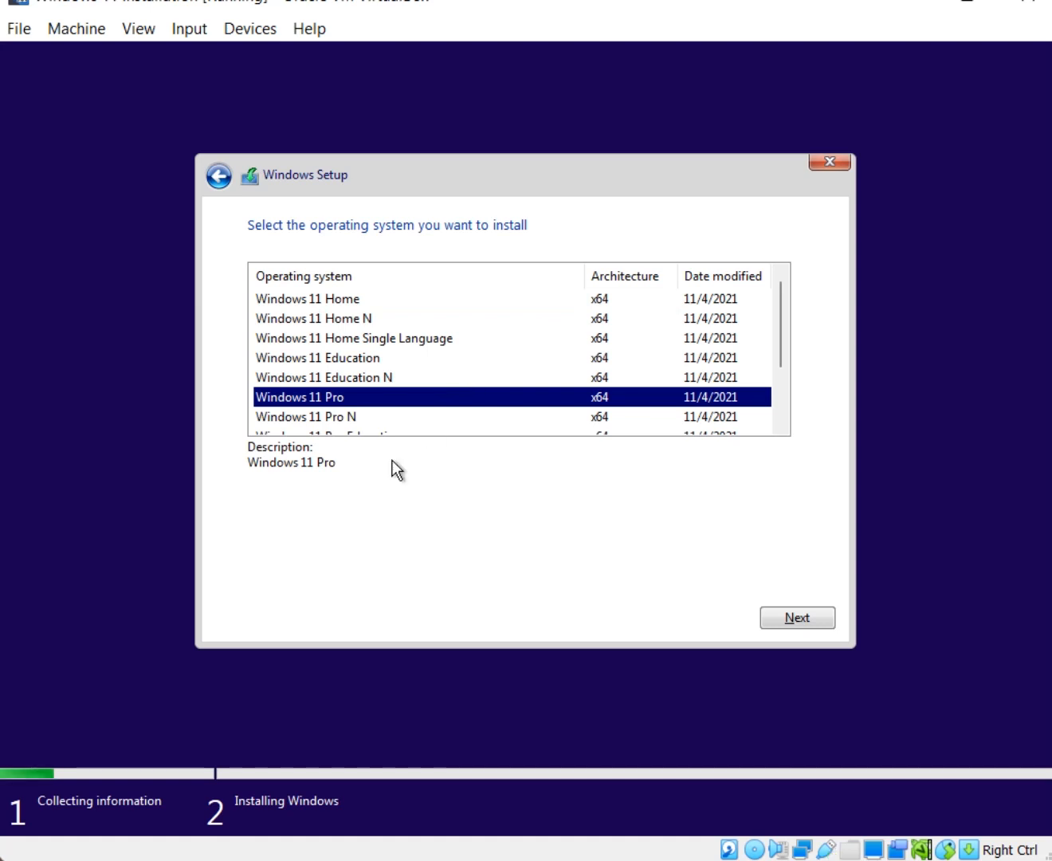
left_click(798, 621)
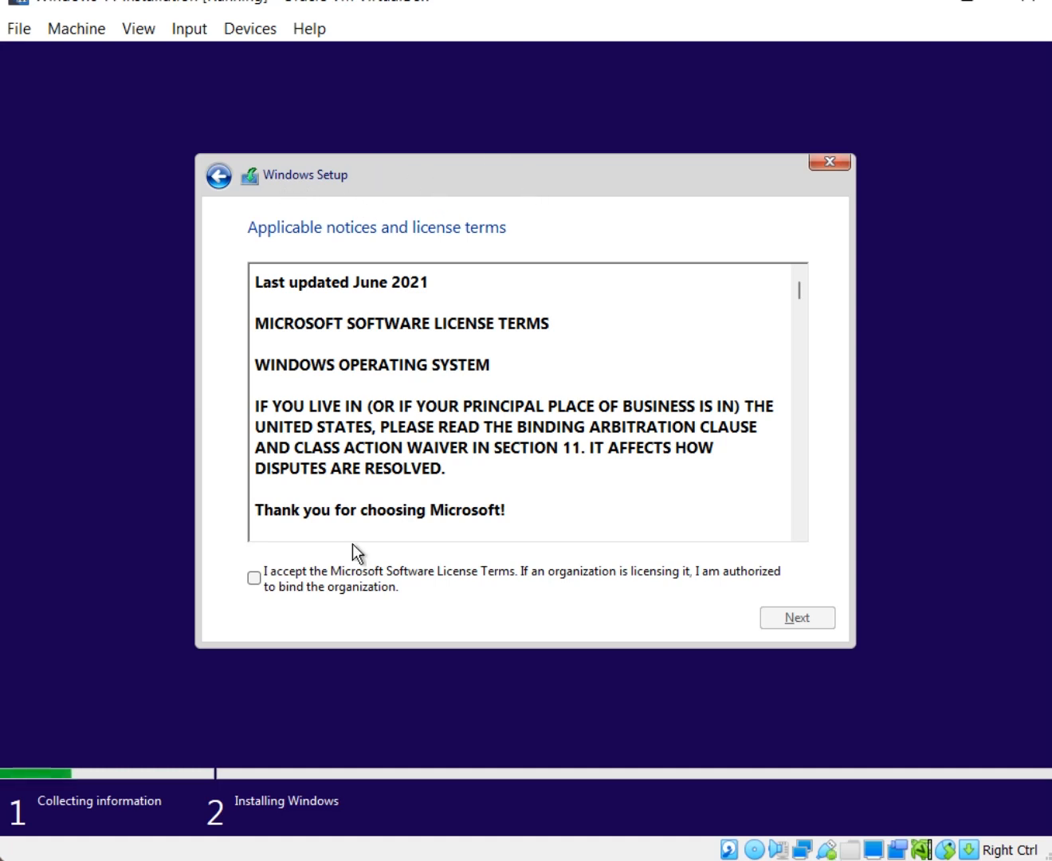
left_click(339, 570)
key("Return")
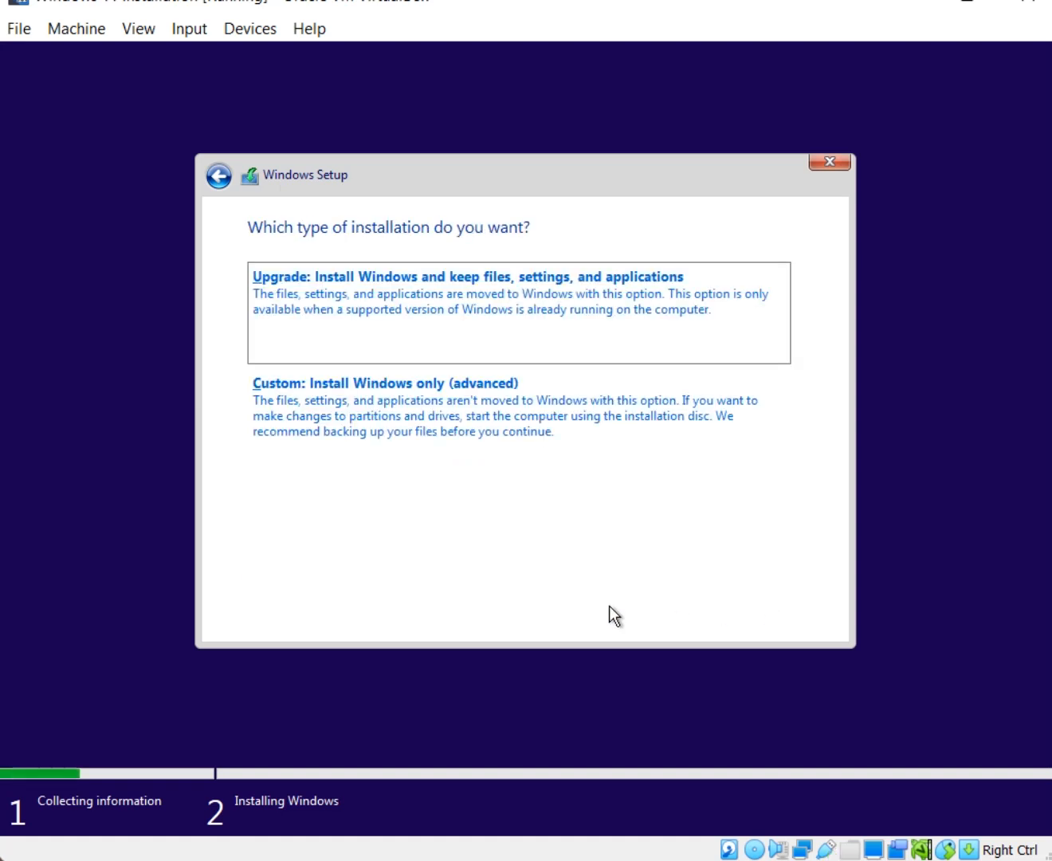
Choose the custom Windows-only installation and start installing on the unallocated space of Drive 0.
left_click(436, 398)
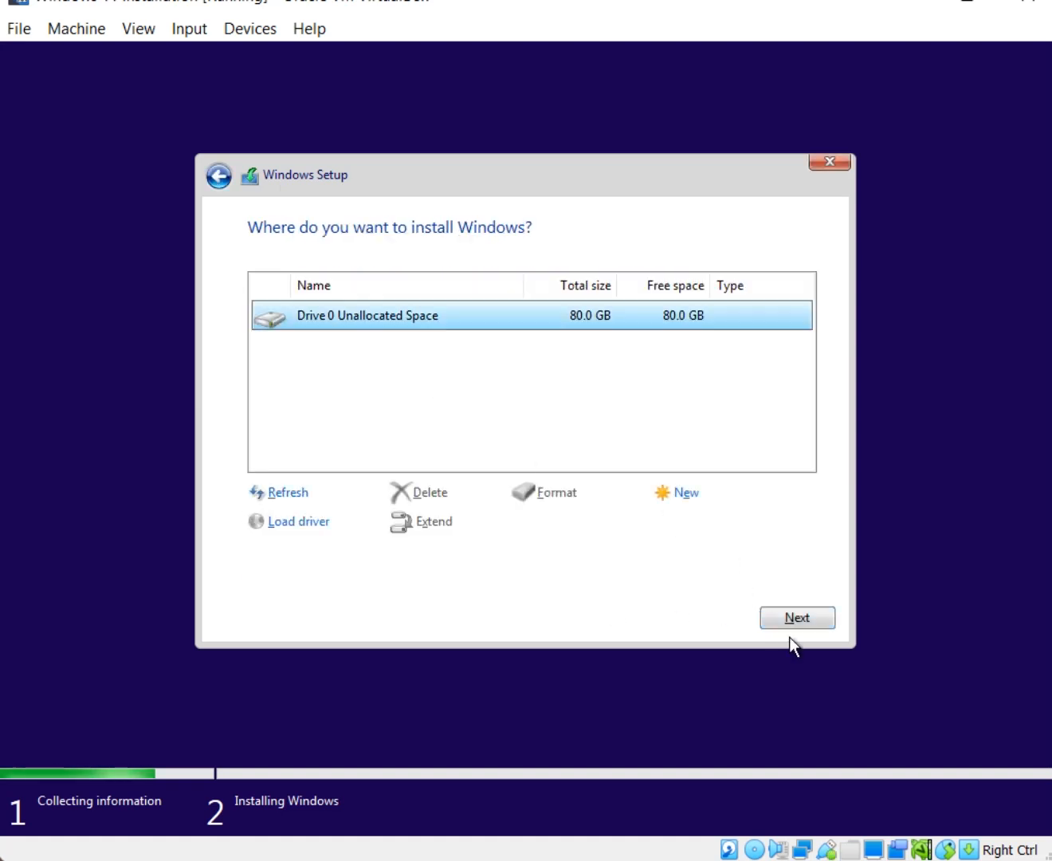
left_click(788, 606)
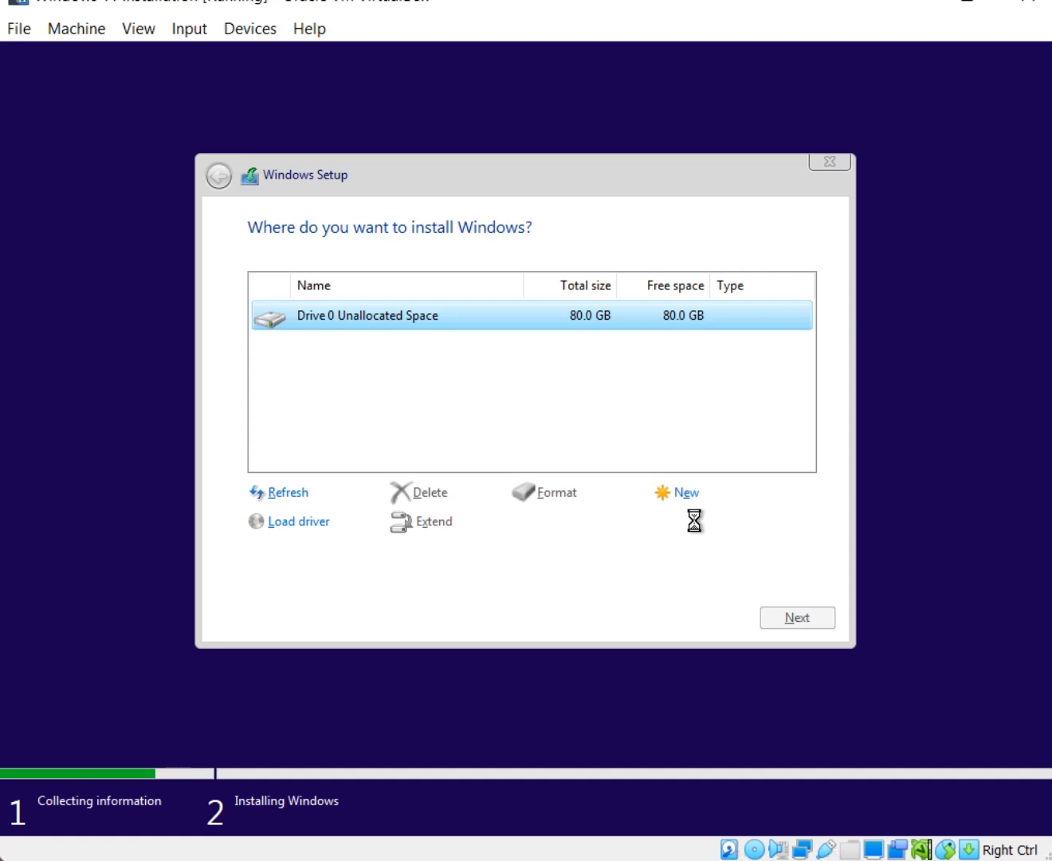